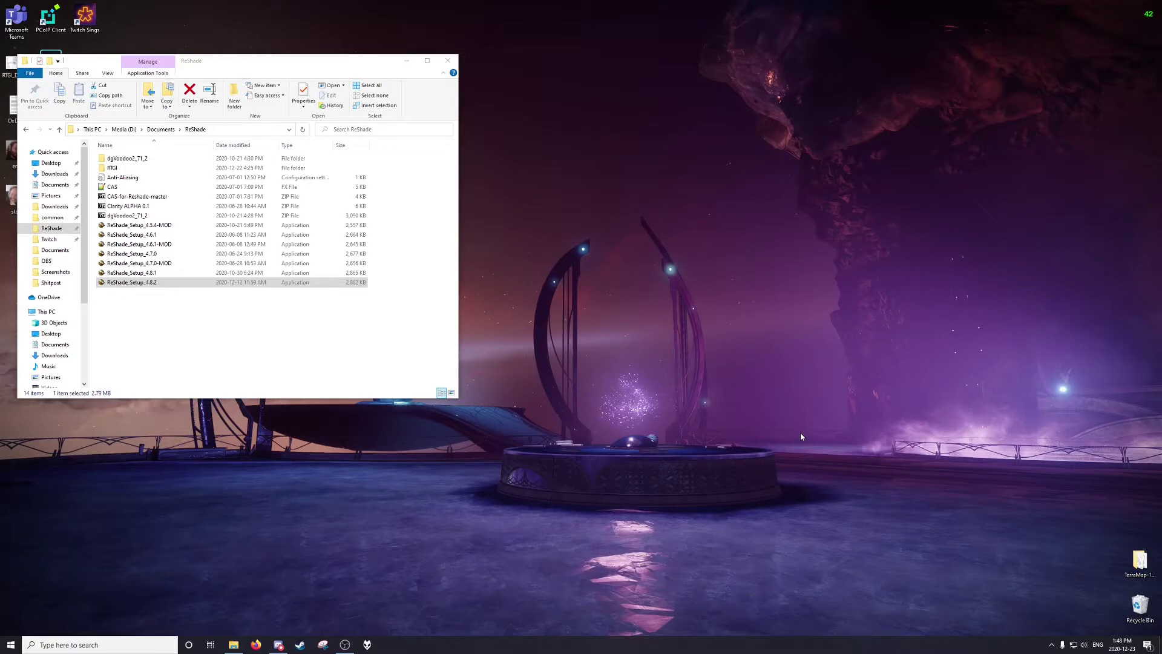
Run ReShade_Setup_4.8.2 and choose AC4BFSP.exe as the game to manage.
left_click(172, 333)
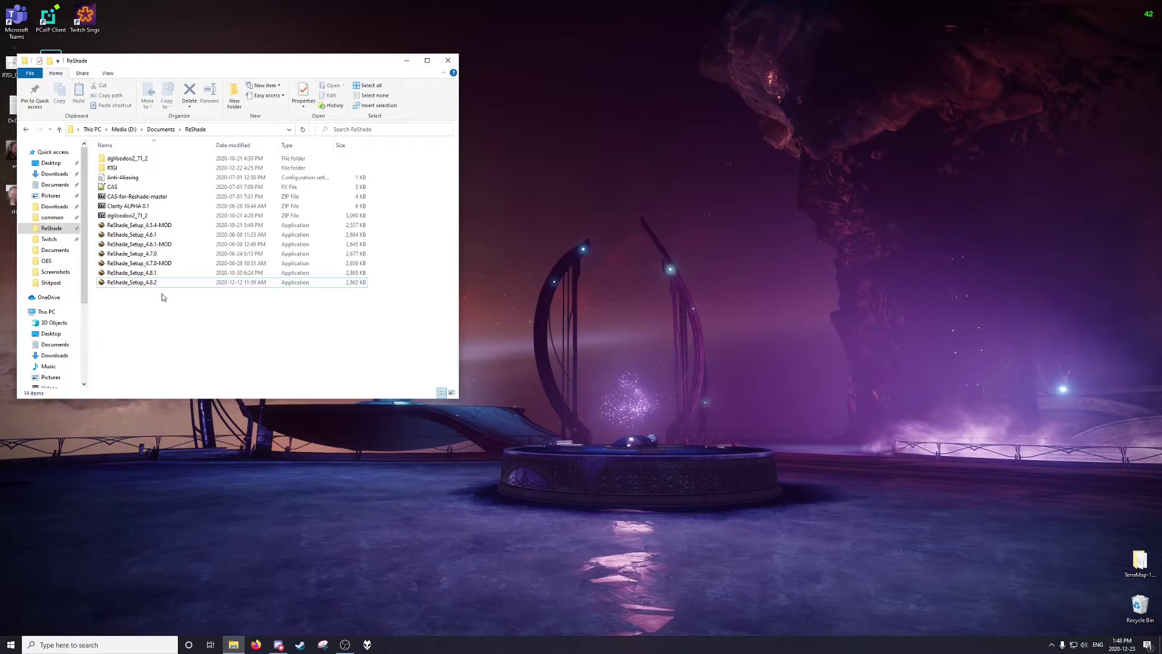
double_click(167, 282)
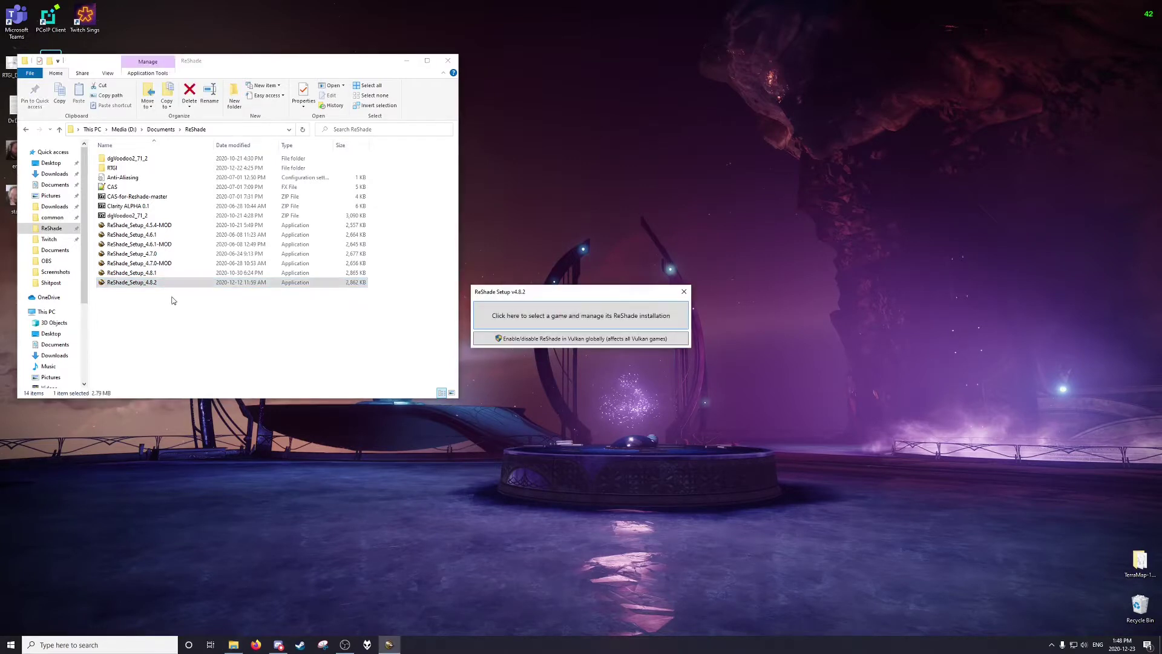
left_click_drag(542, 288, 566, 240)
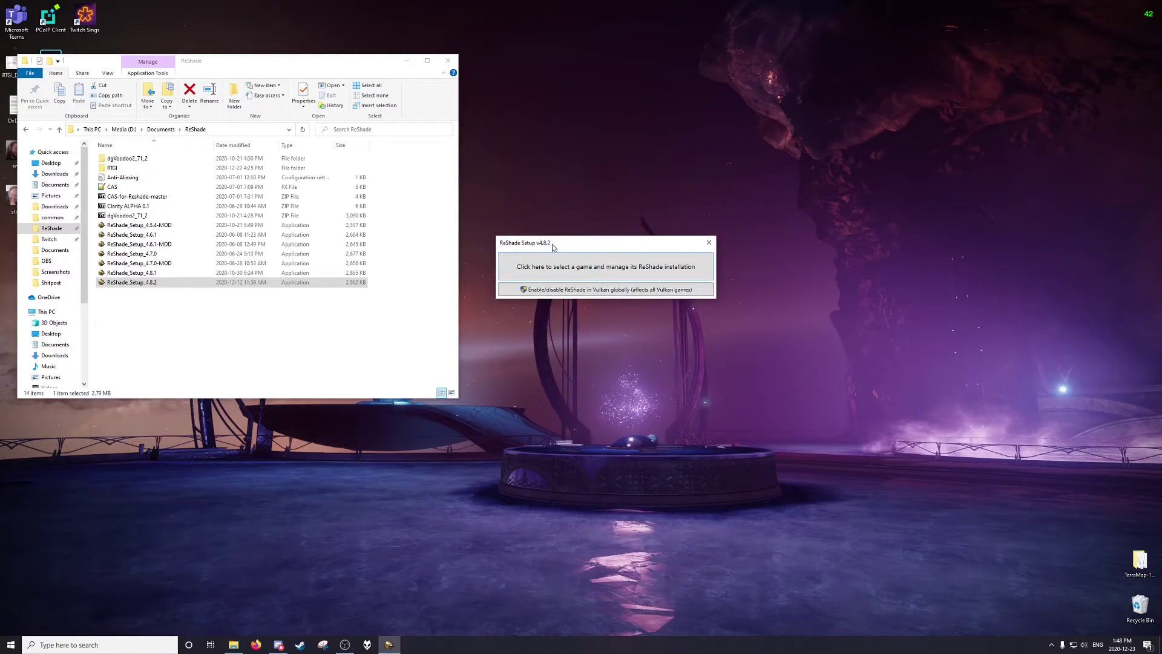
left_click(585, 274)
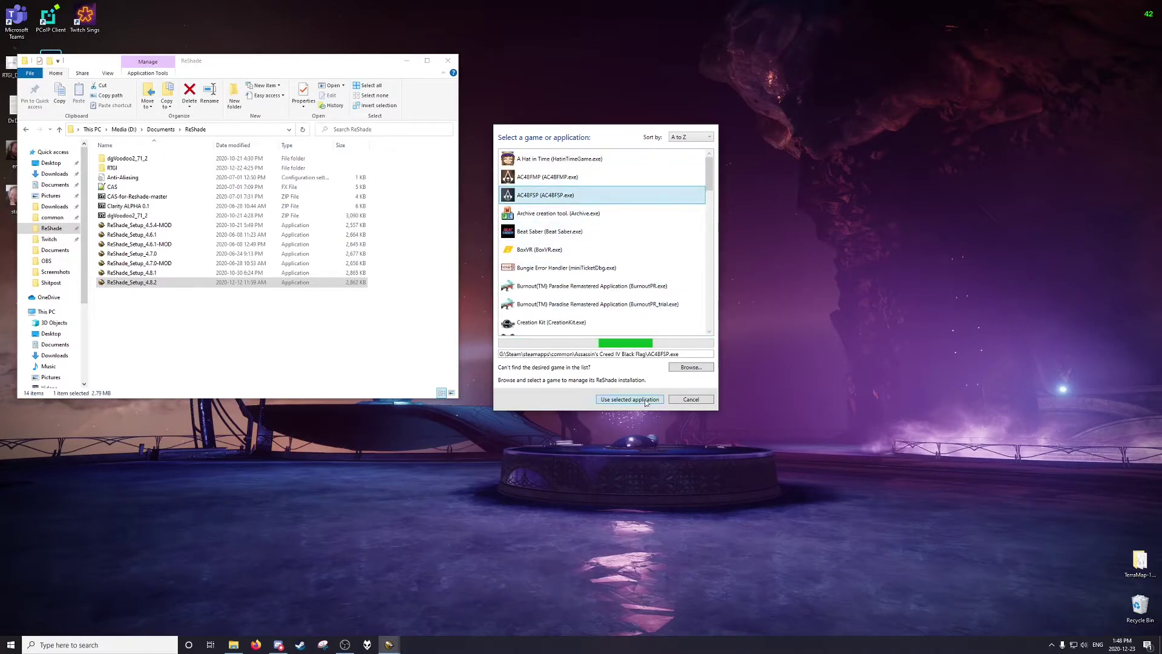
key("Return")
Choose Direct3D 10/11/12, update the existing ReShade installation, and accept the Standard effects and SweetFX packages.
left_click(578, 290)
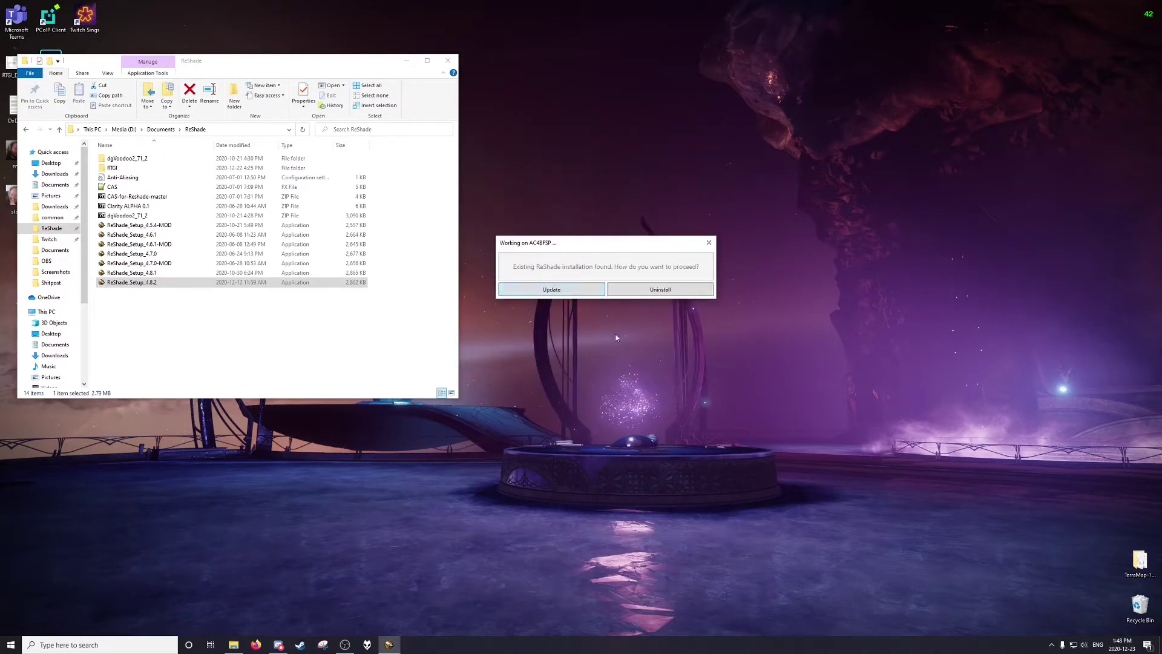
left_click(569, 294)
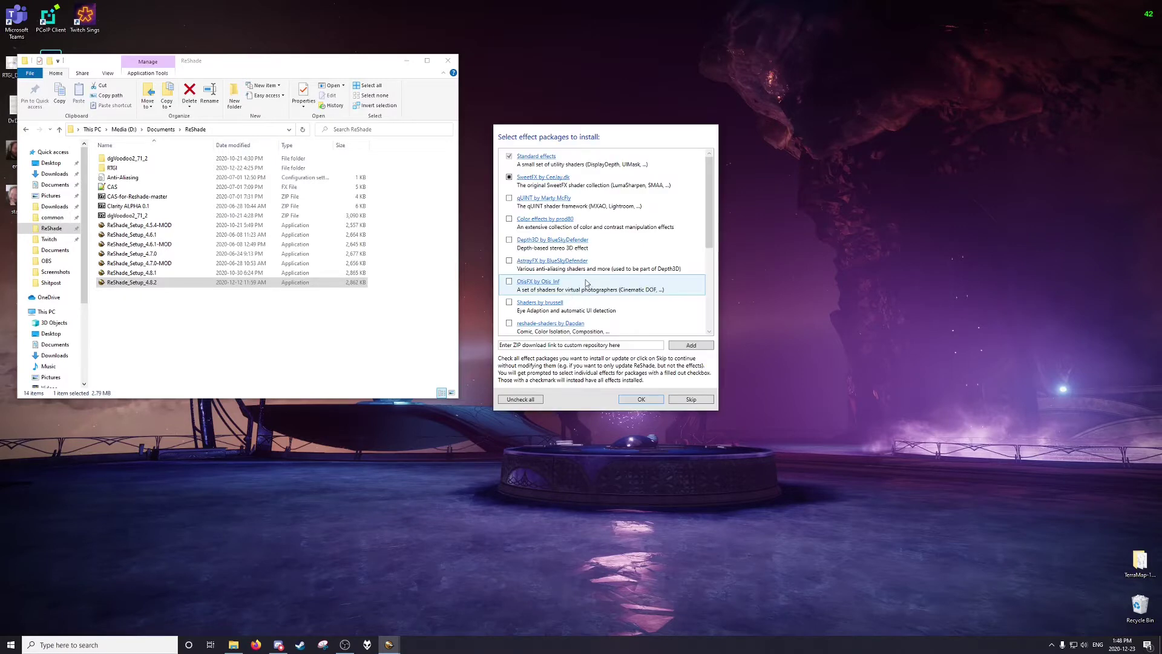
left_click(653, 404)
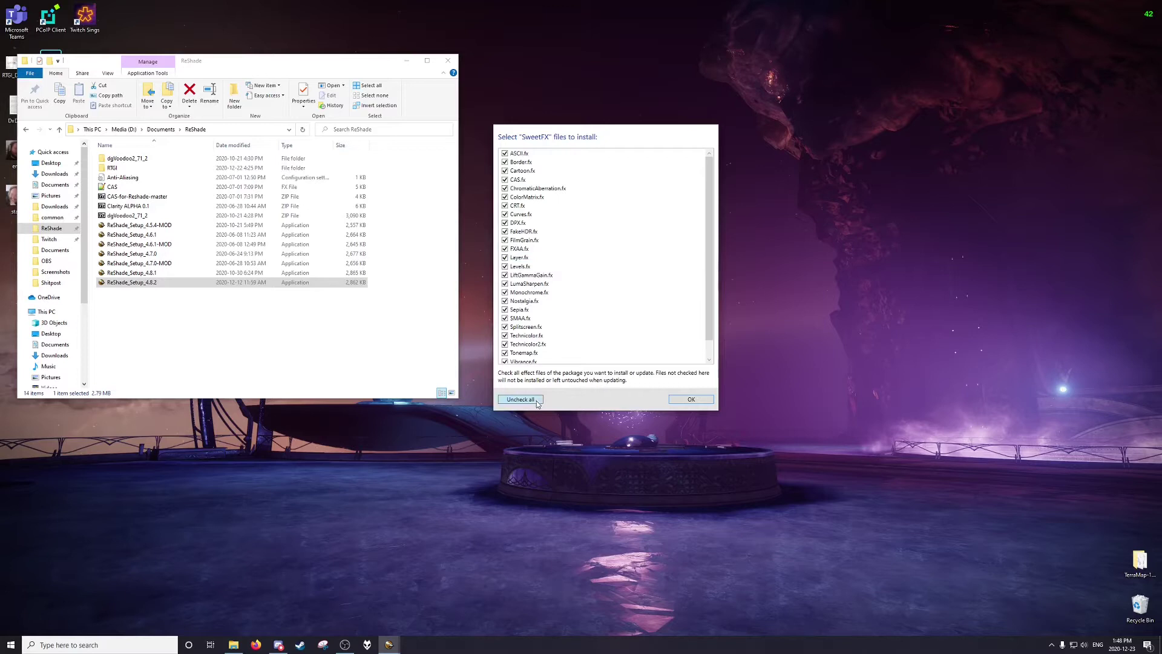
Install only FXAA.fx, SMAA.fx and CAS.fx from the SweetFX effect files.
left_click(537, 404)
scroll(635, 224, "down", 1)
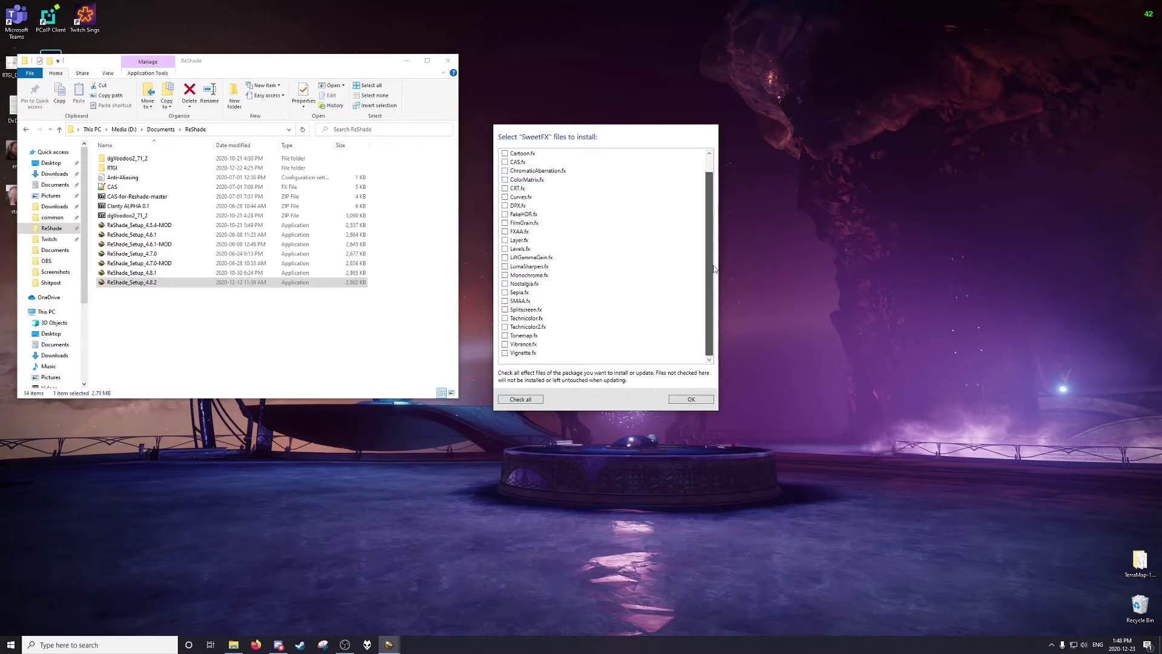
left_click(505, 232)
left_click(506, 301)
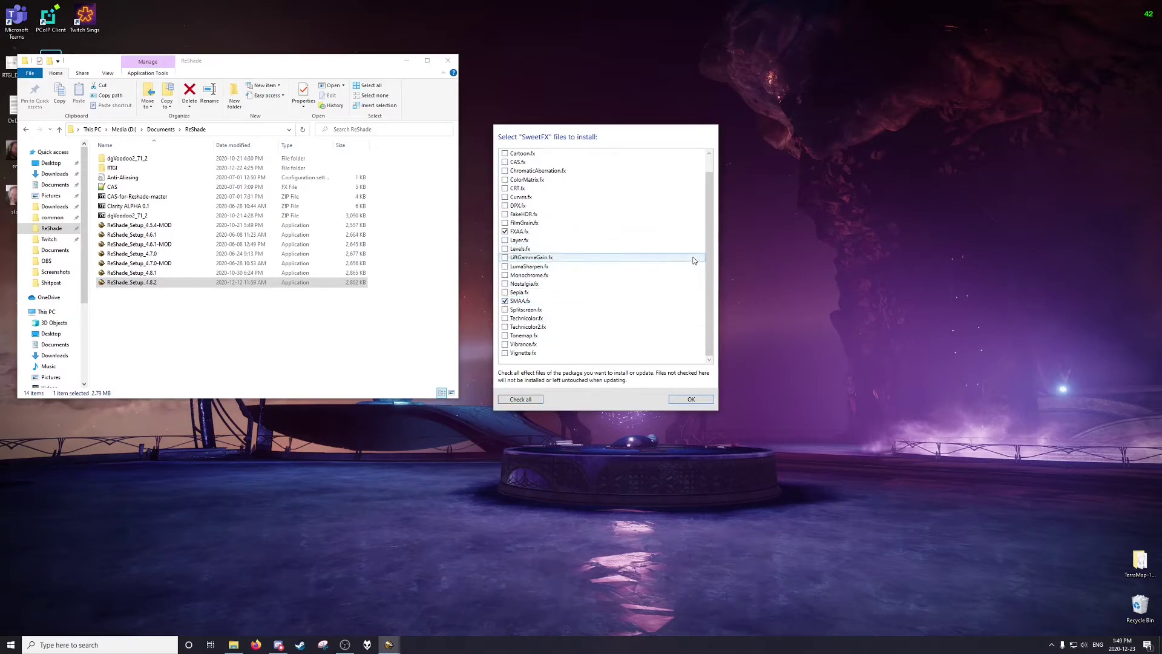
scroll(694, 260, "up", 1)
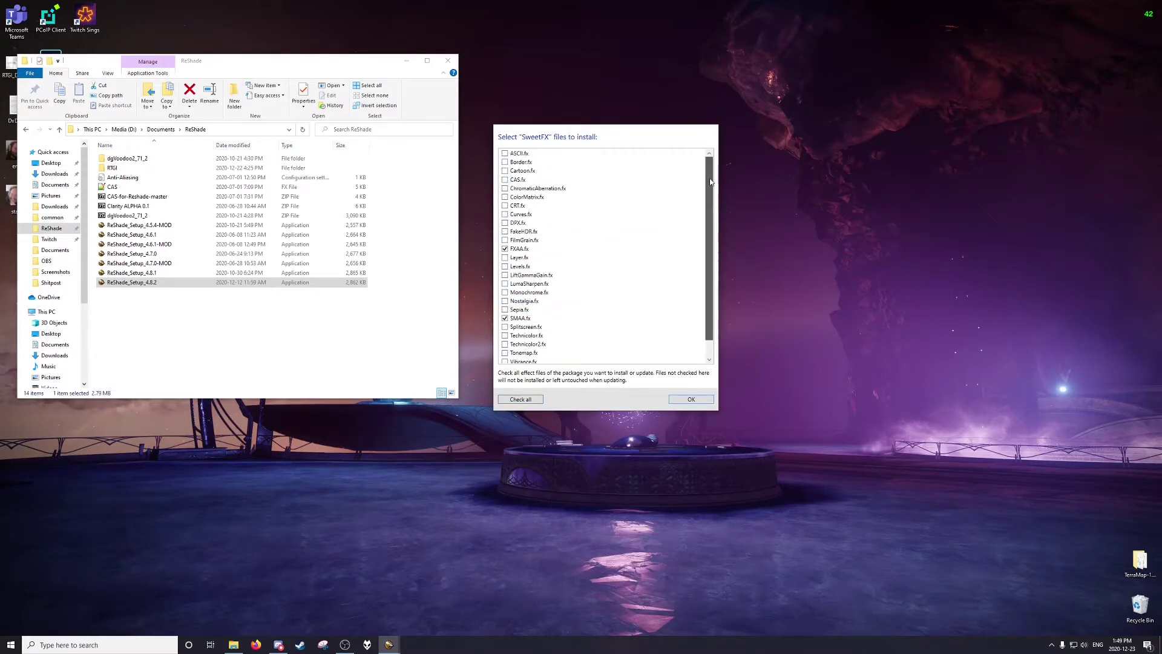
left_click(519, 182)
left_click(690, 401)
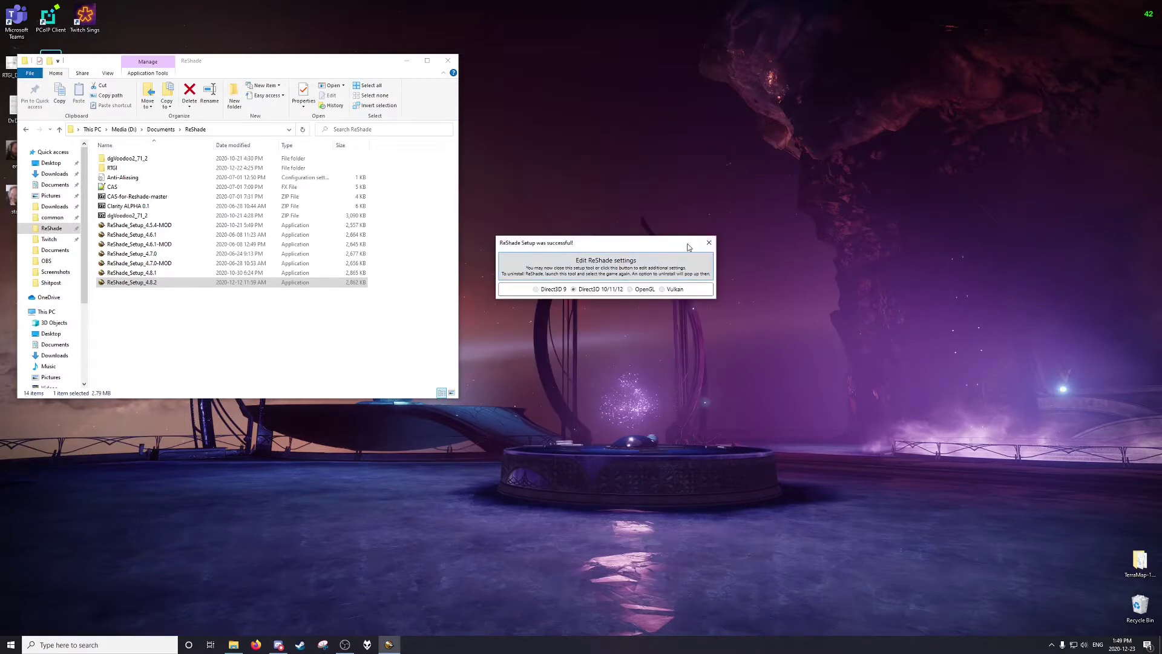
Open the ReShade settings, accept them as they are, and close the setup tool.
left_click(637, 272)
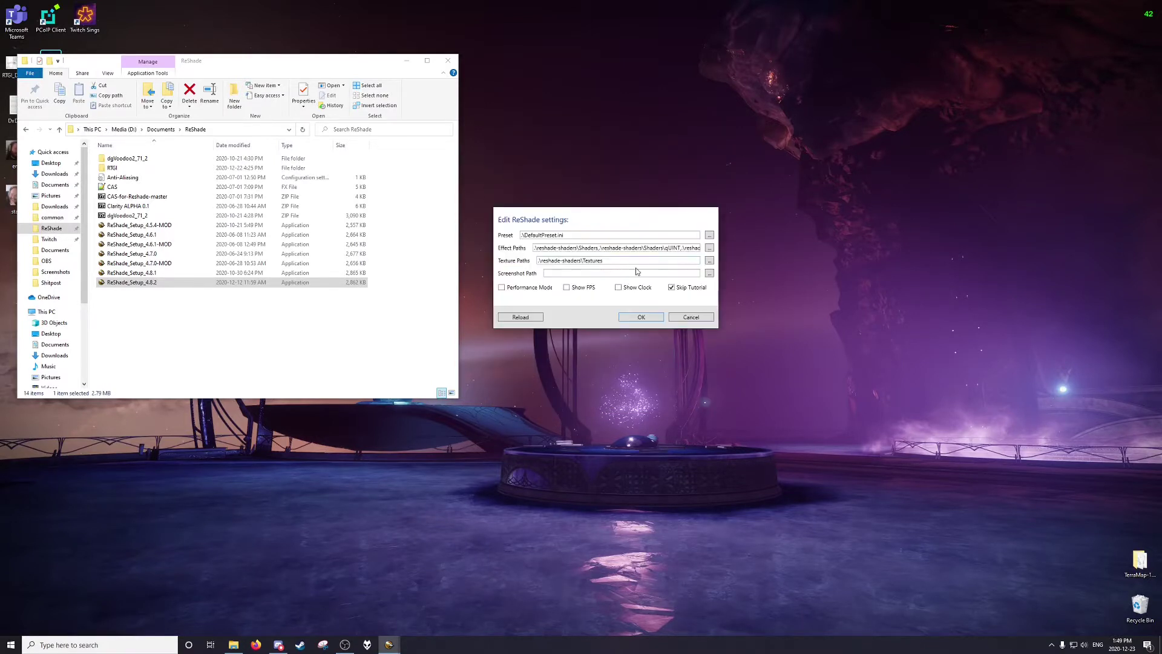
left_click(652, 317)
left_click(709, 244)
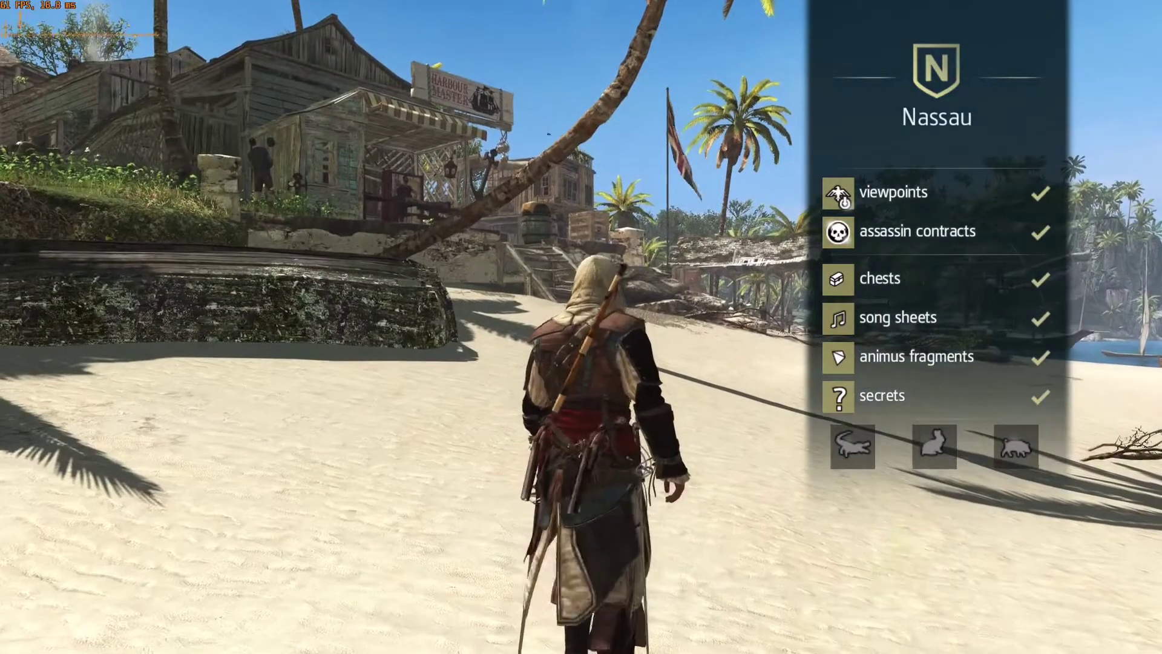
Open the ReShade overlay in the game, view its version information, and return to the effects list.
key("Home")
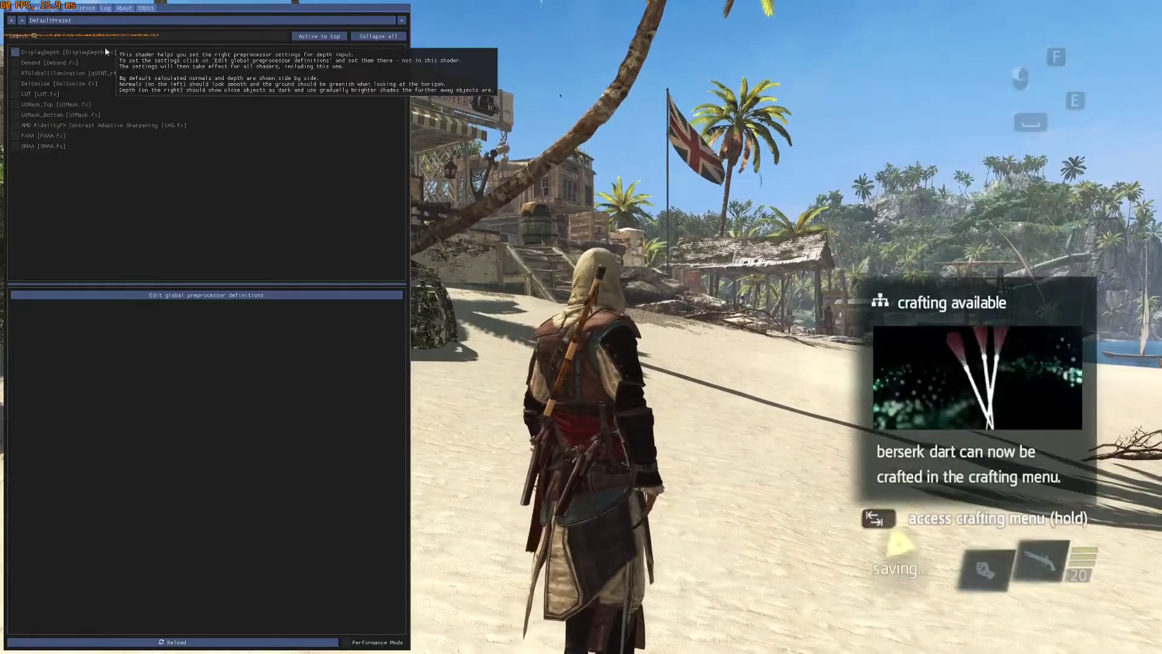
left_click(124, 7)
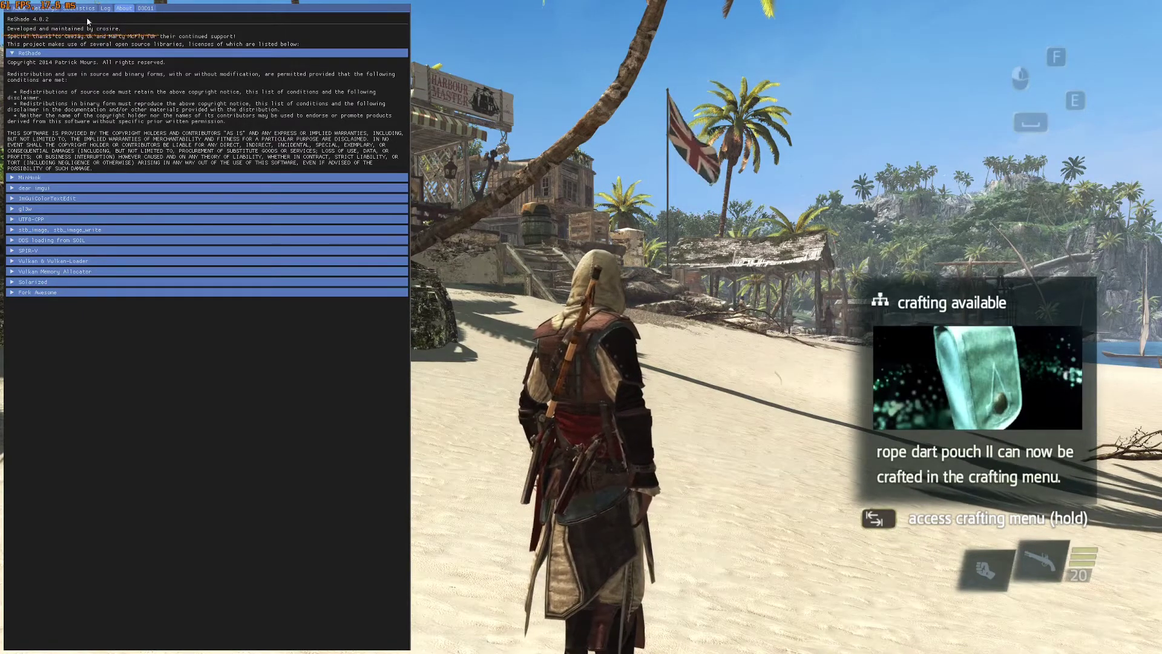
left_click(54, 10)
left_click(18, 8)
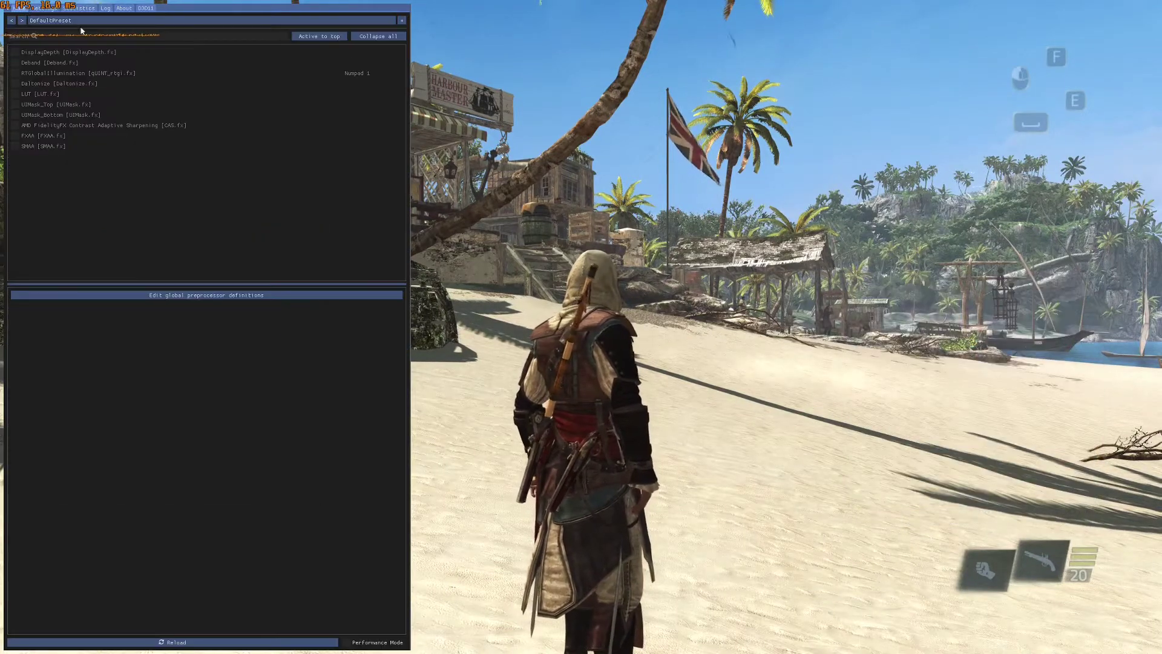
Enable the DisplayDepth effect and preview its Depth map and Normal map present types.
mouse_move(71, 58)
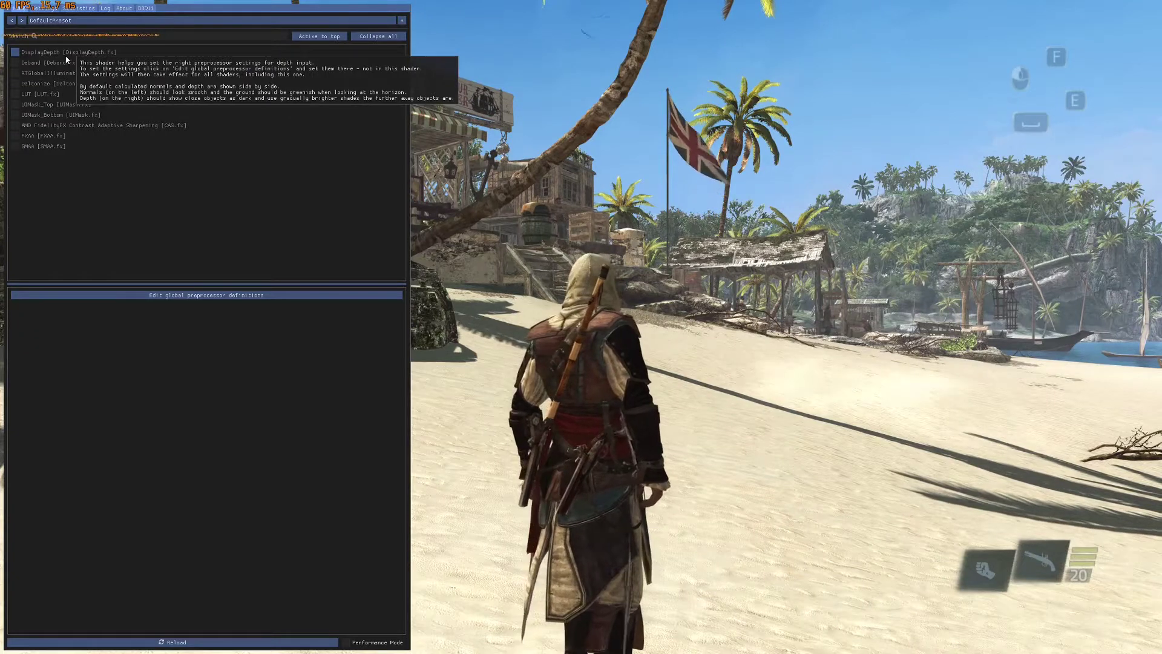
left_click(72, 55)
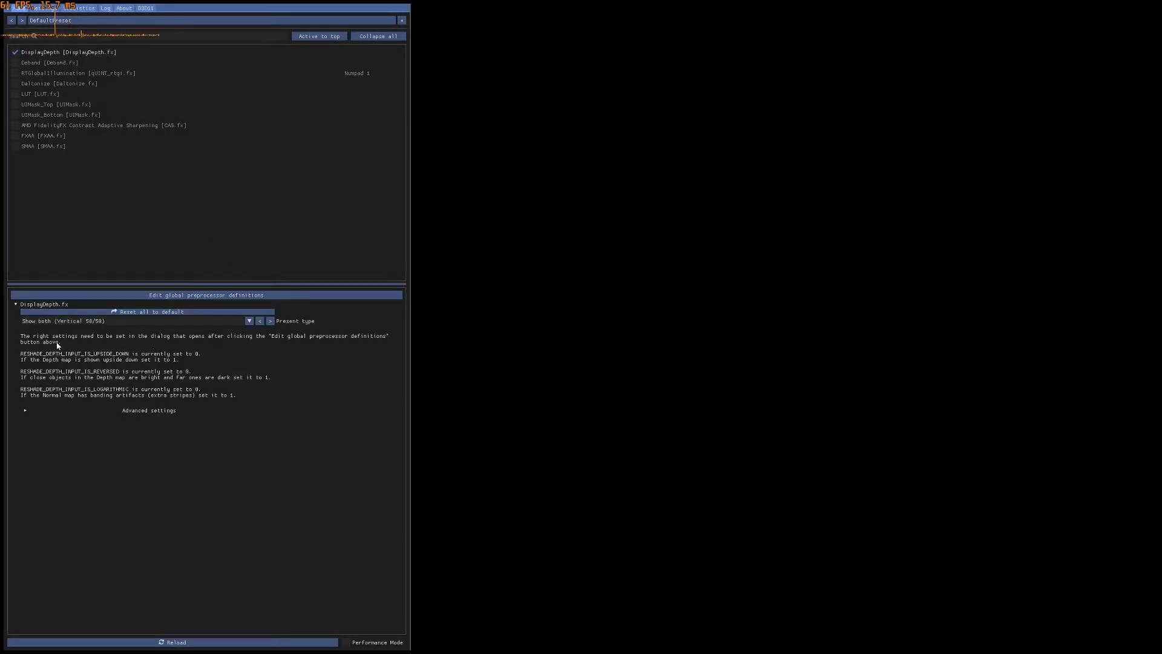
left_click(128, 321)
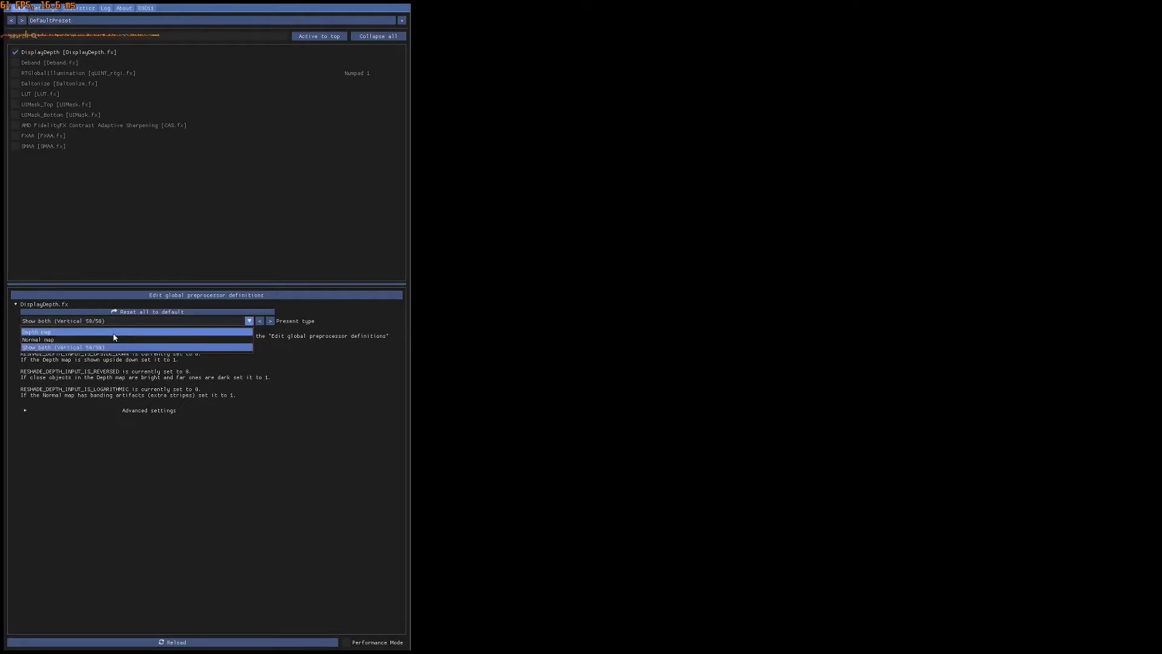
left_click(111, 332)
left_click(112, 321)
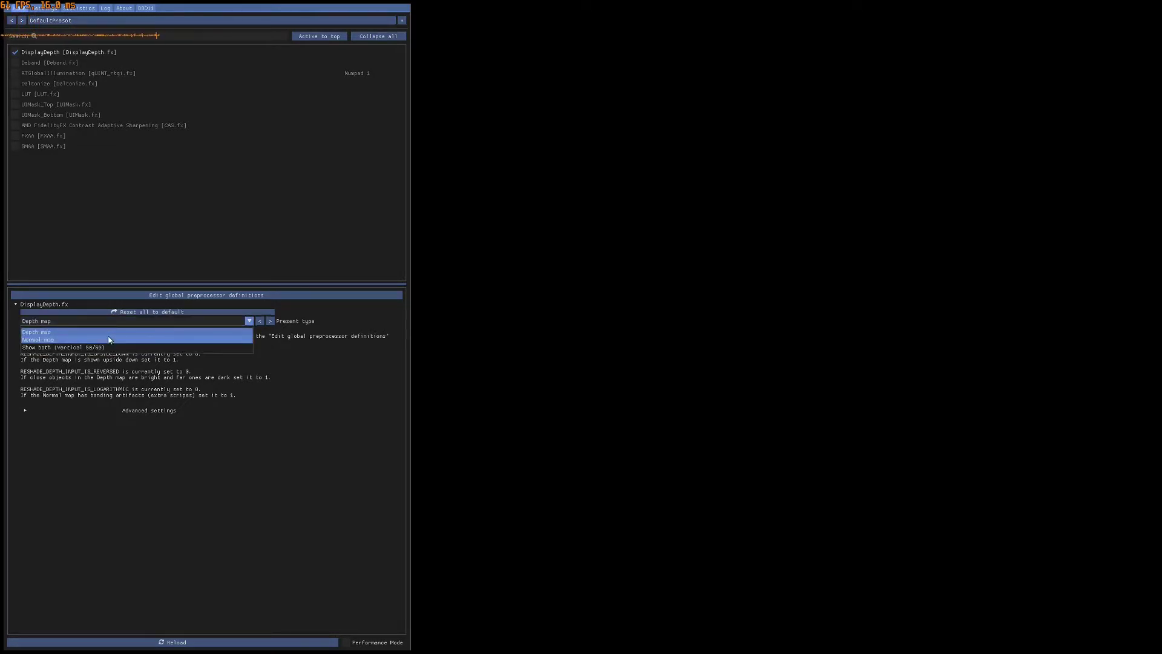
left_click(111, 339)
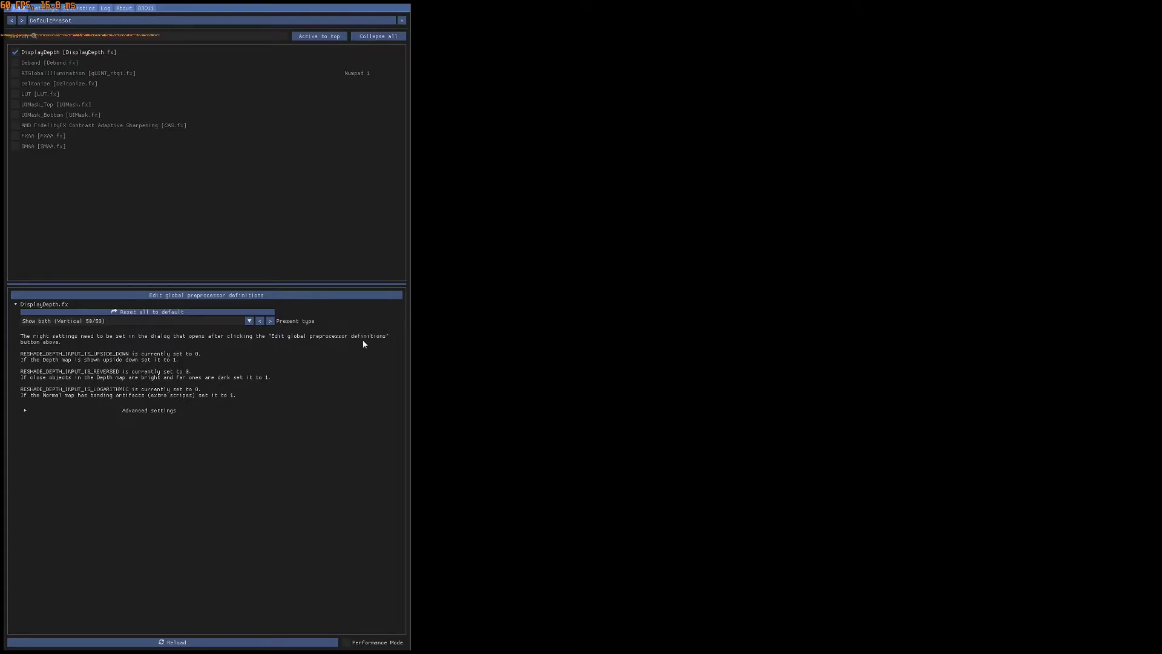
Set RESHADE_DEPTH_INPUT_IS_UPSIDE_DOWN to 1 in the global preprocessor definitions.
left_click(285, 296)
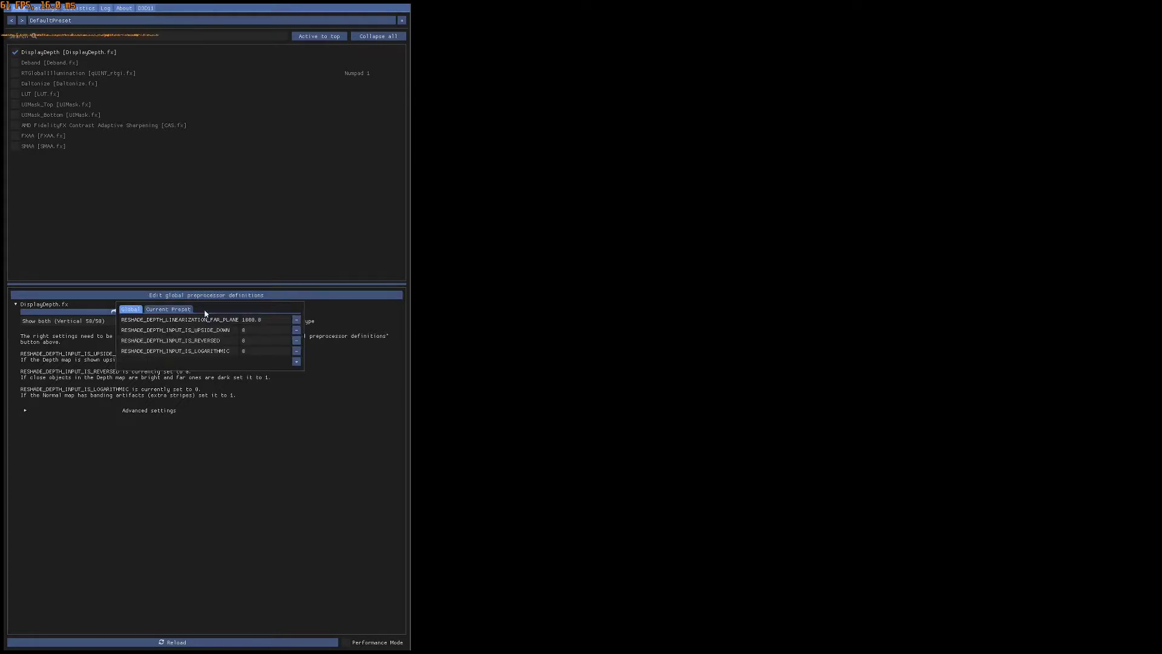
left_click(274, 460)
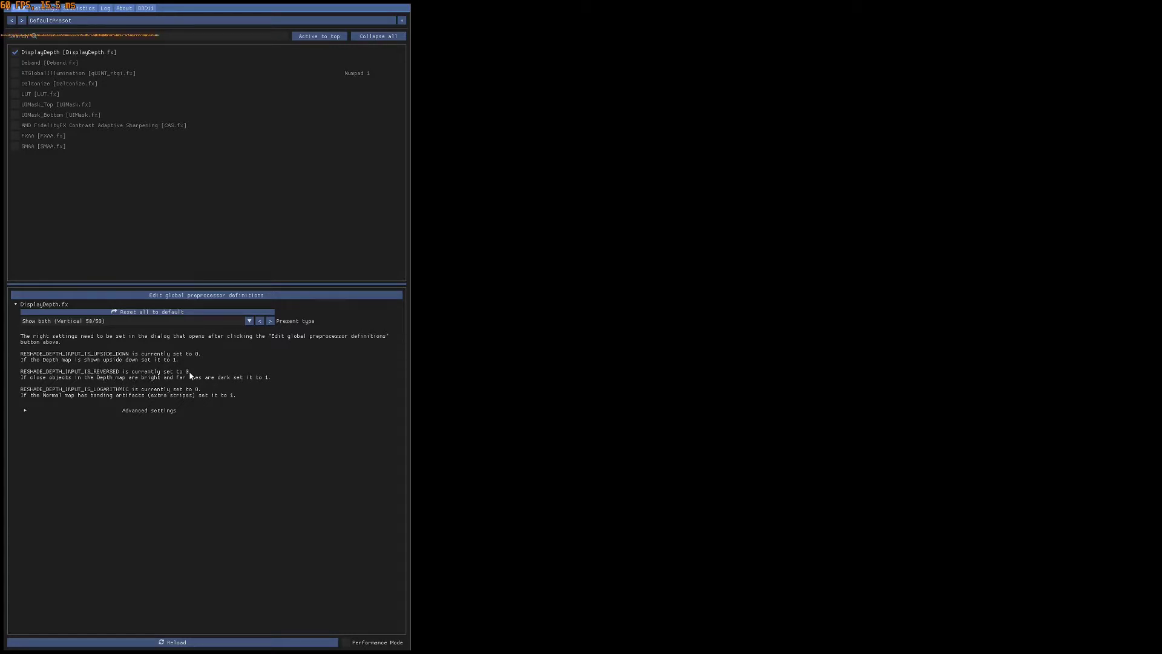
left_click(280, 295)
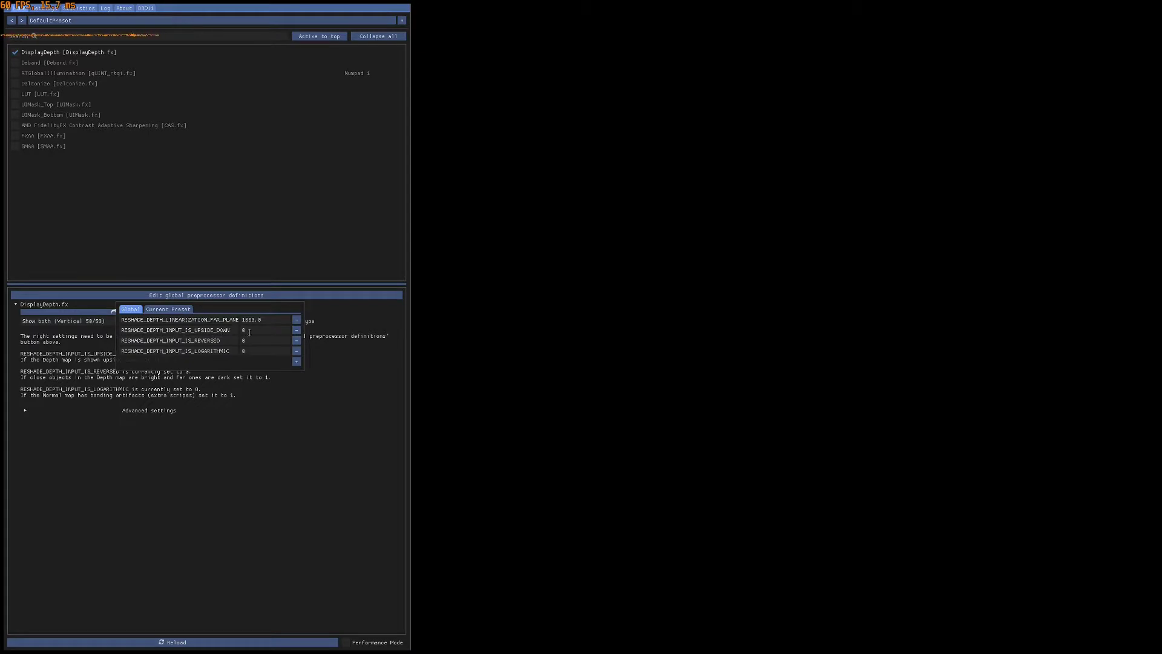
left_click(247, 248)
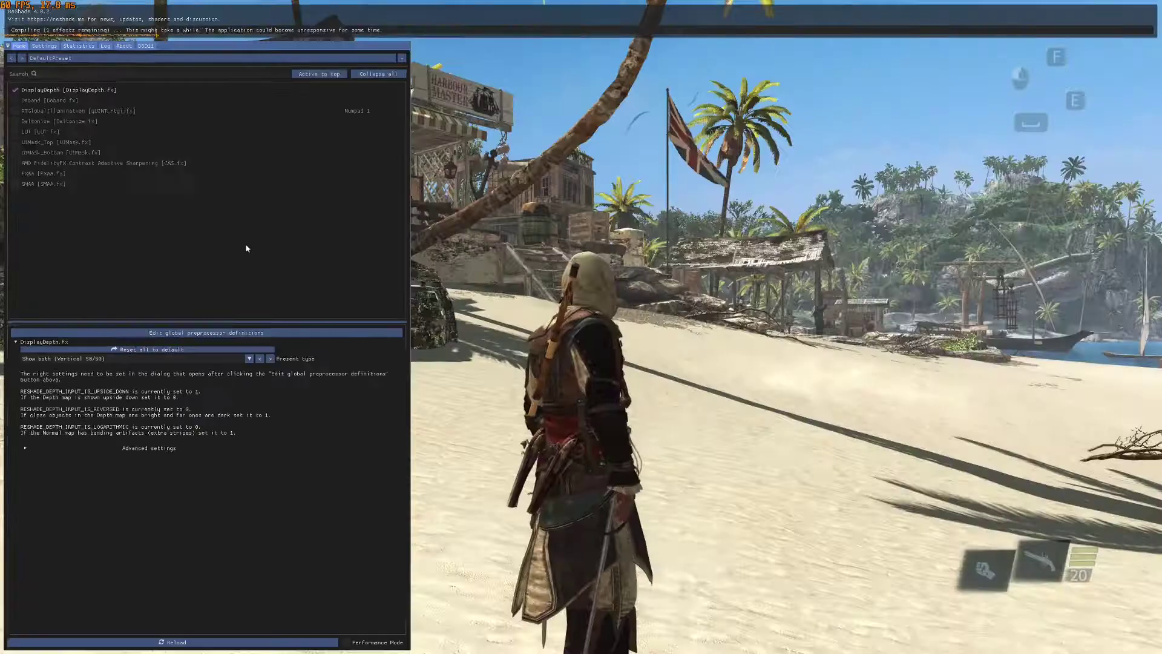
Set RESHADE_DEPTH_INPUT_IS_UPSIDE_DOWN back to 0 and review the global preprocessor definitions.
left_click(300, 296)
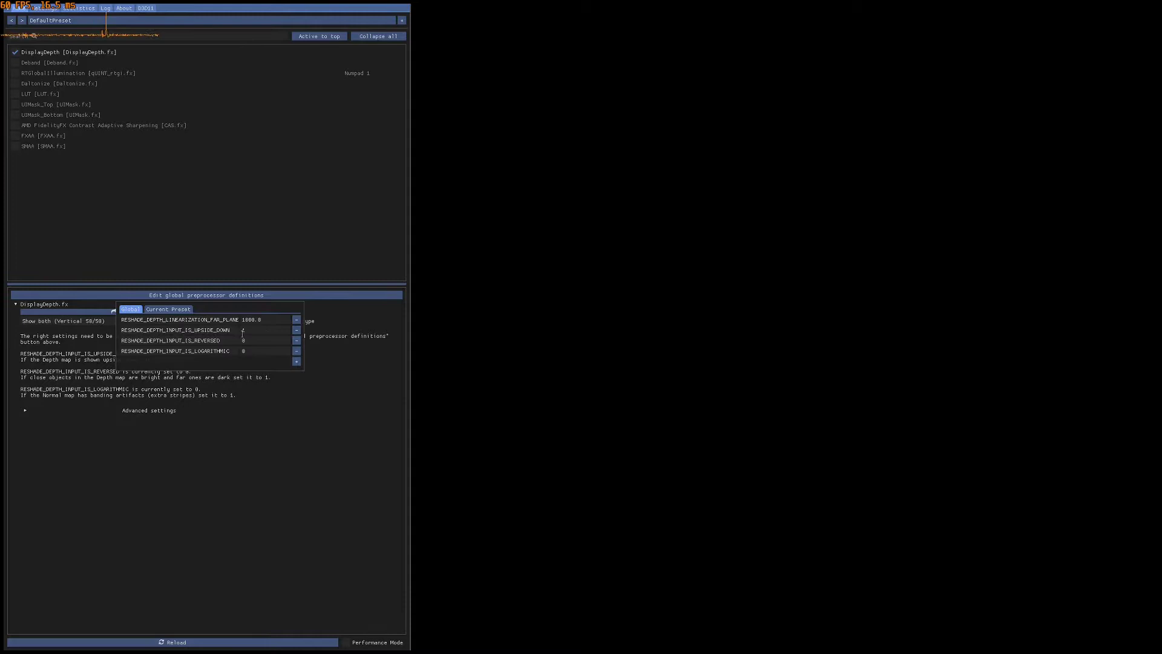
left_click(227, 255)
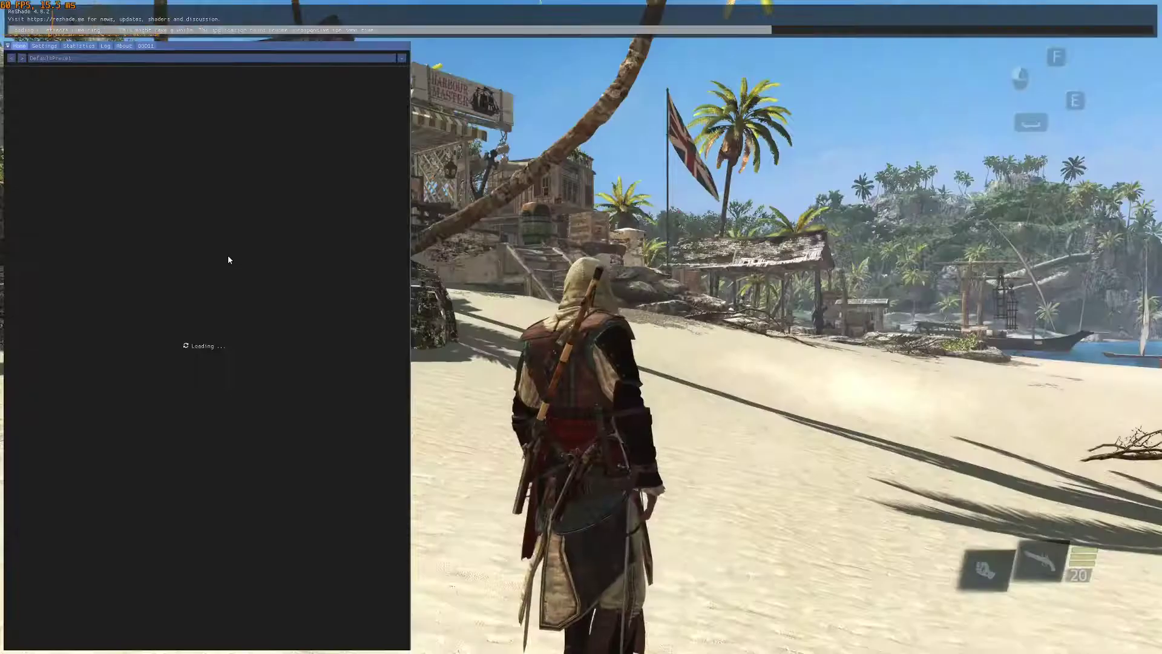
left_click(247, 298)
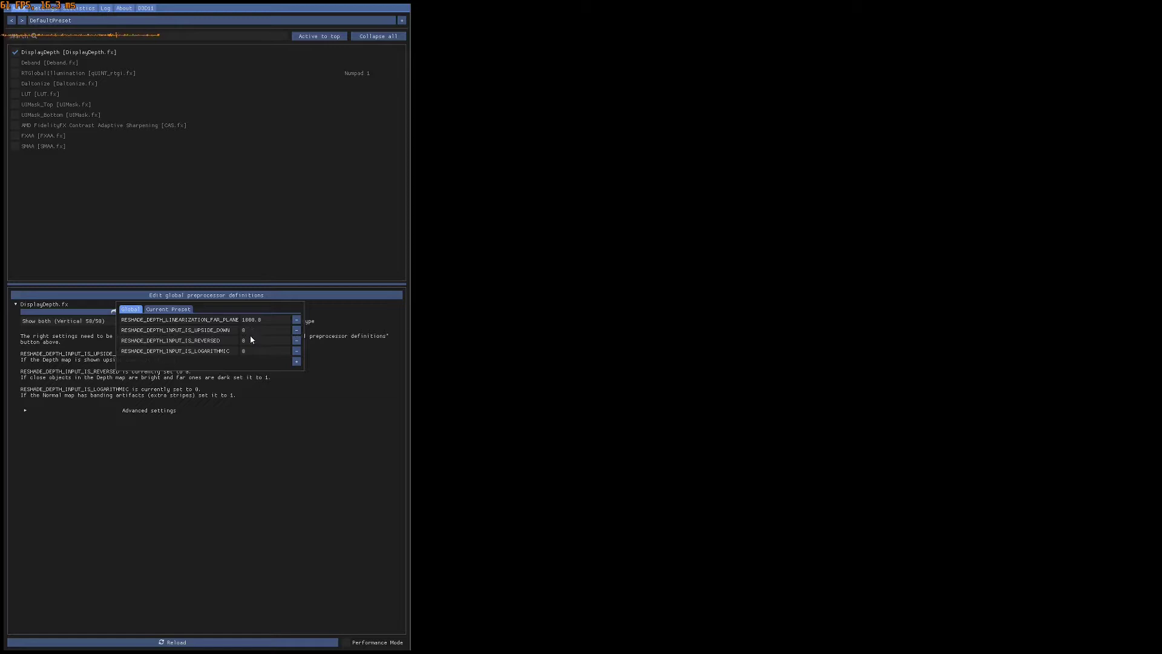
left_click(256, 410)
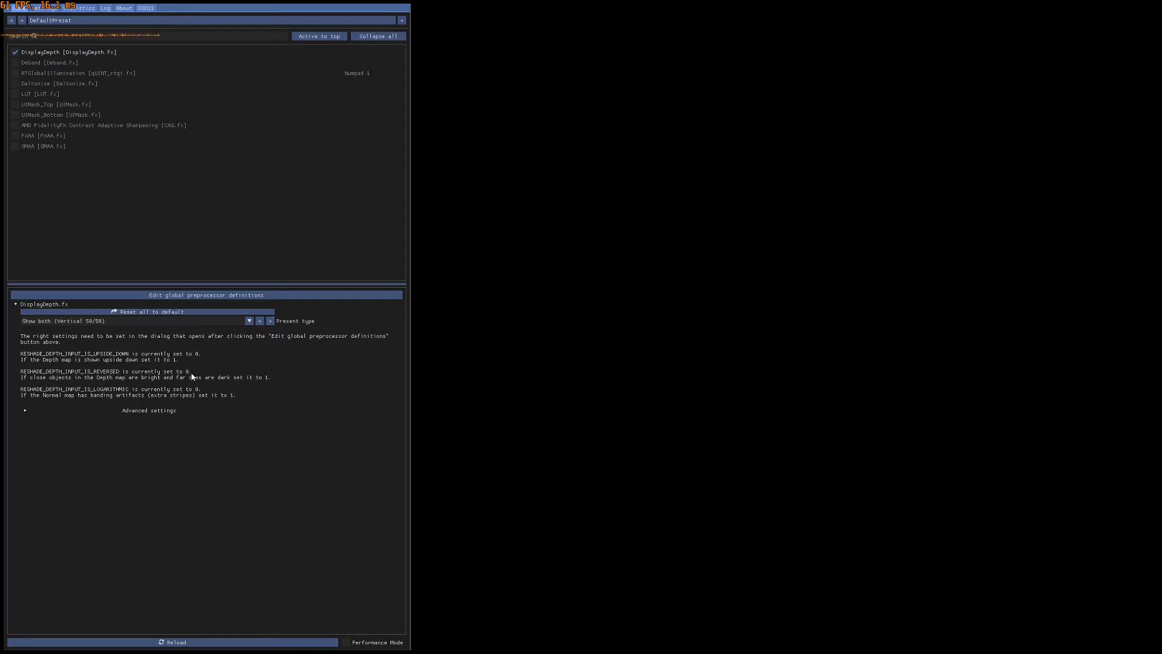
Set RESHADE_DEPTH_INPUT_IS_REVERSED to 1 in the global preprocessor definitions and apply it.
left_click(252, 296)
left_click_drag(250, 341, 236, 341)
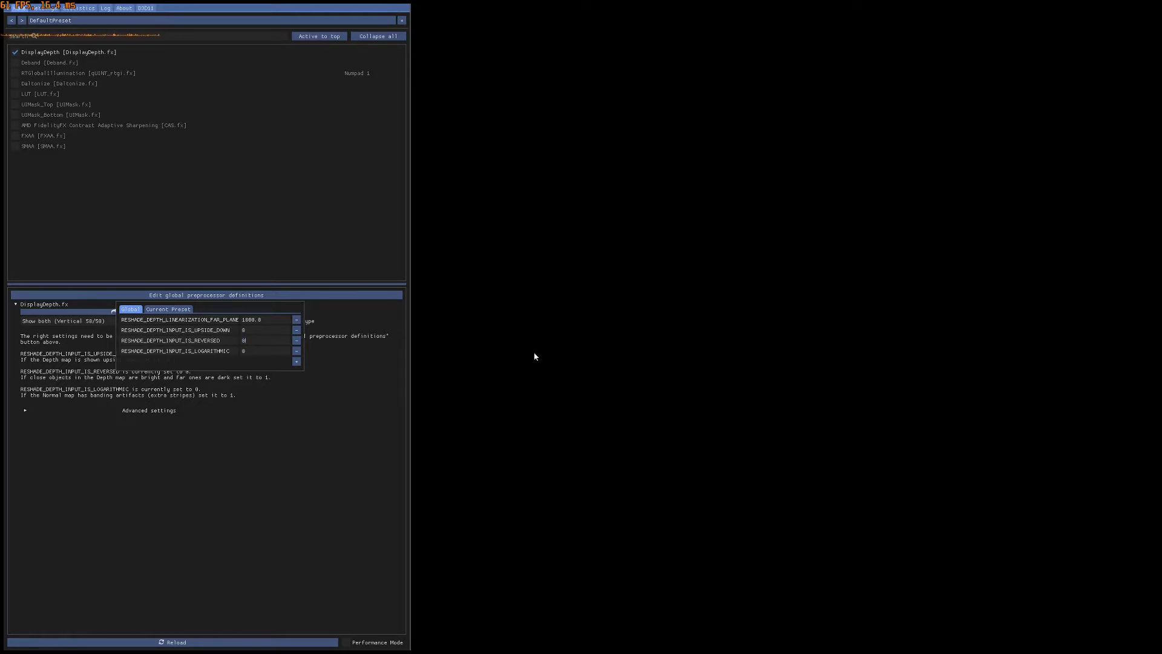
type("1")
left_click(243, 267)
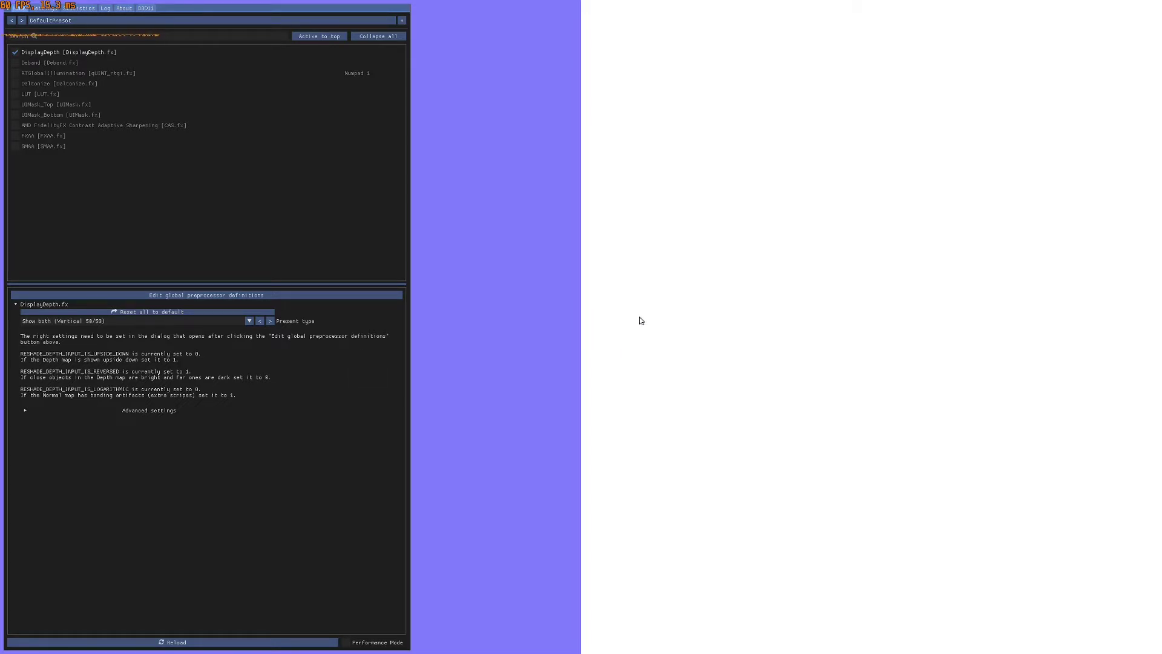
Expand the DisplayDepth advanced settings to examine the preview options, and collapse them again.
left_click(191, 412)
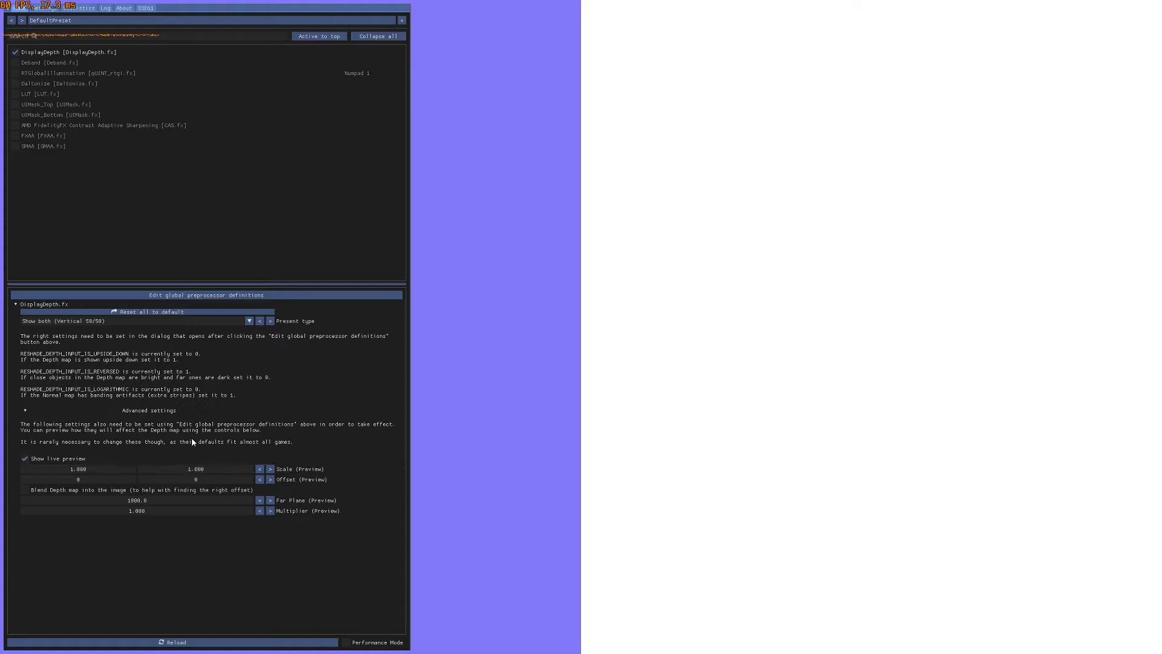
left_click(167, 411)
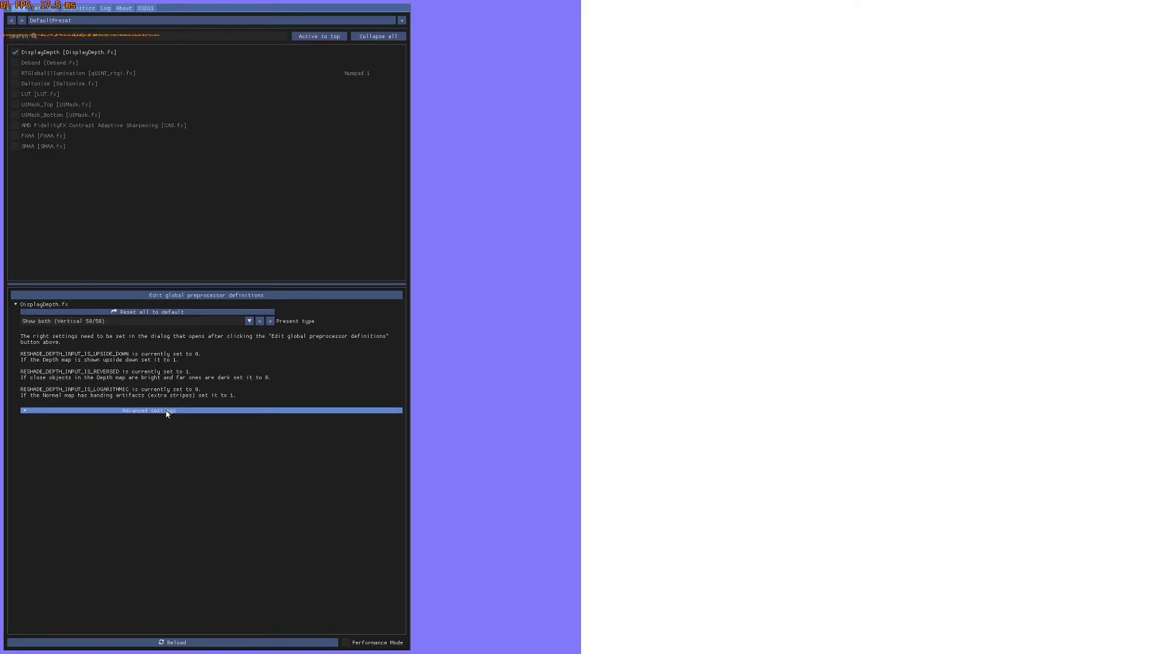
left_click(167, 411)
left_click(167, 411)
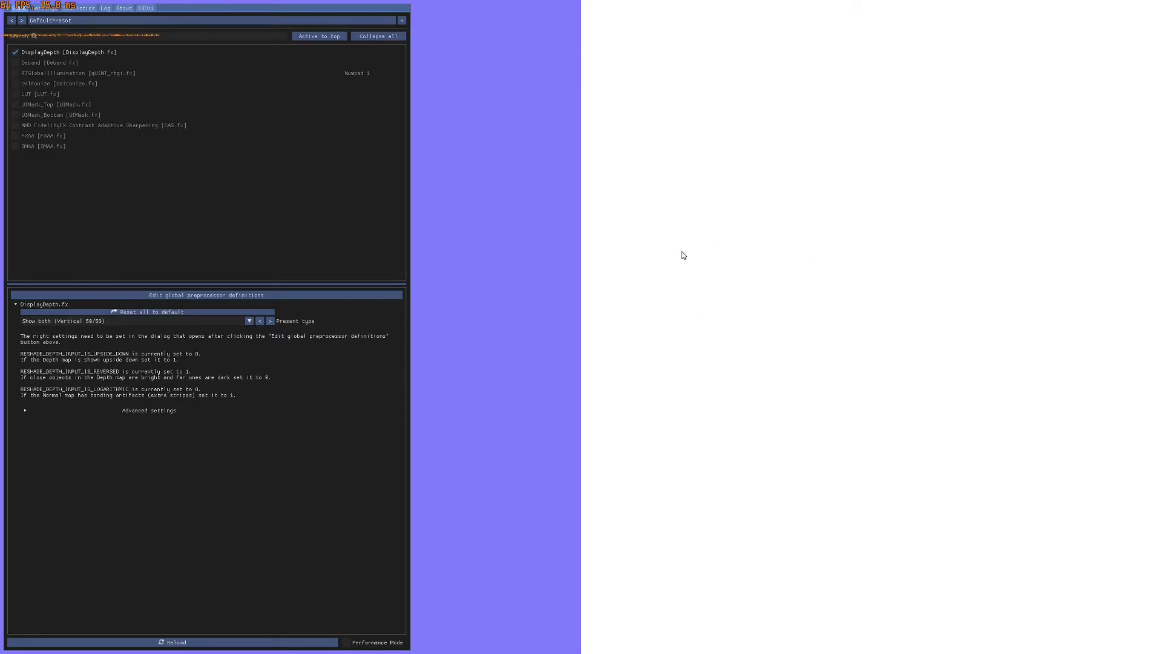
Set RESHADE_DEPTH_INPUT_IS_REVERSED to 0 in the global preprocessor definitions and apply it.
left_click(306, 295)
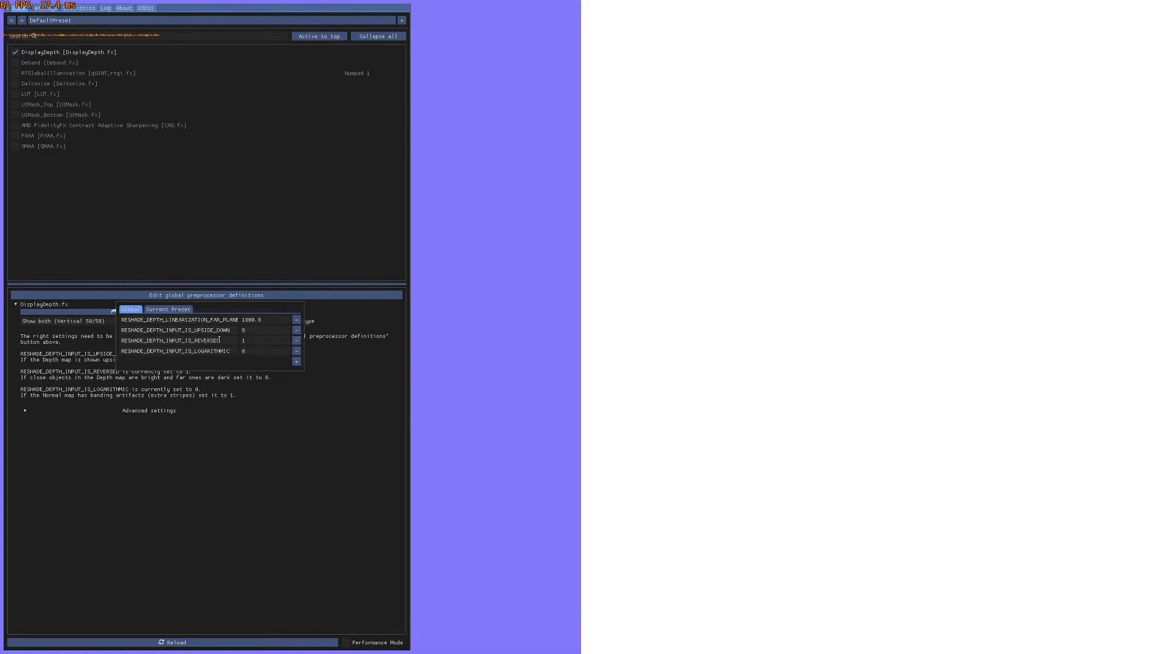
double_click(219, 340)
double_click(255, 341)
type("0")
left_click(287, 257)
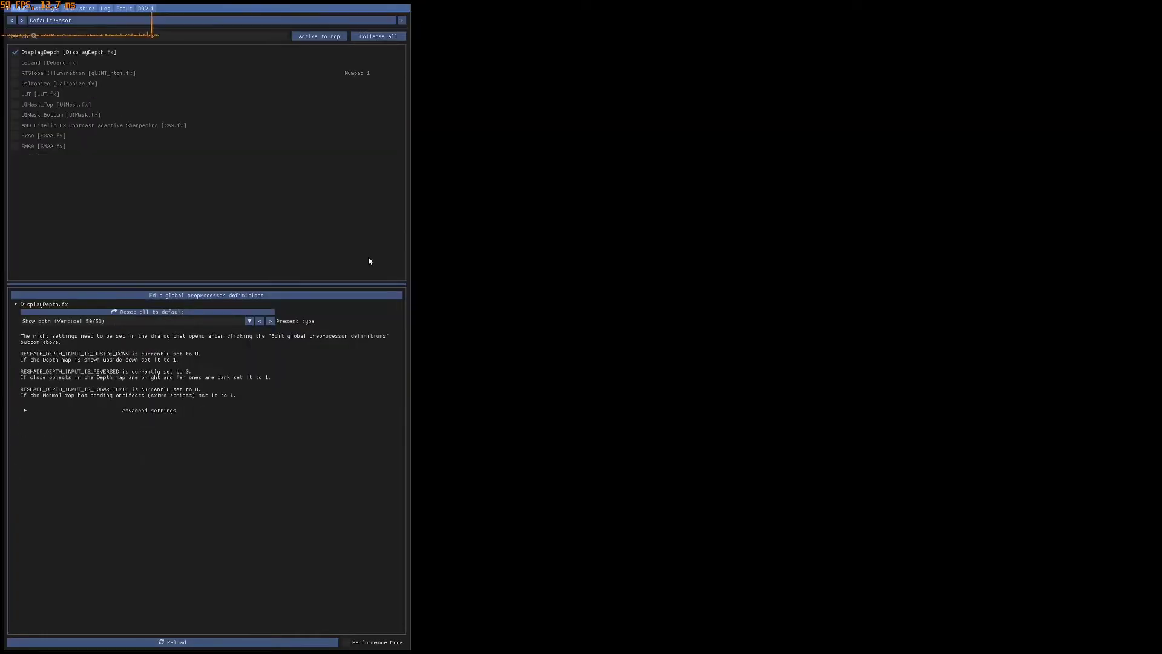
Set RESHADE_DEPTH_INPUT_IS_REVERSED back to 1 in the global preprocessor definitions.
left_click(224, 295)
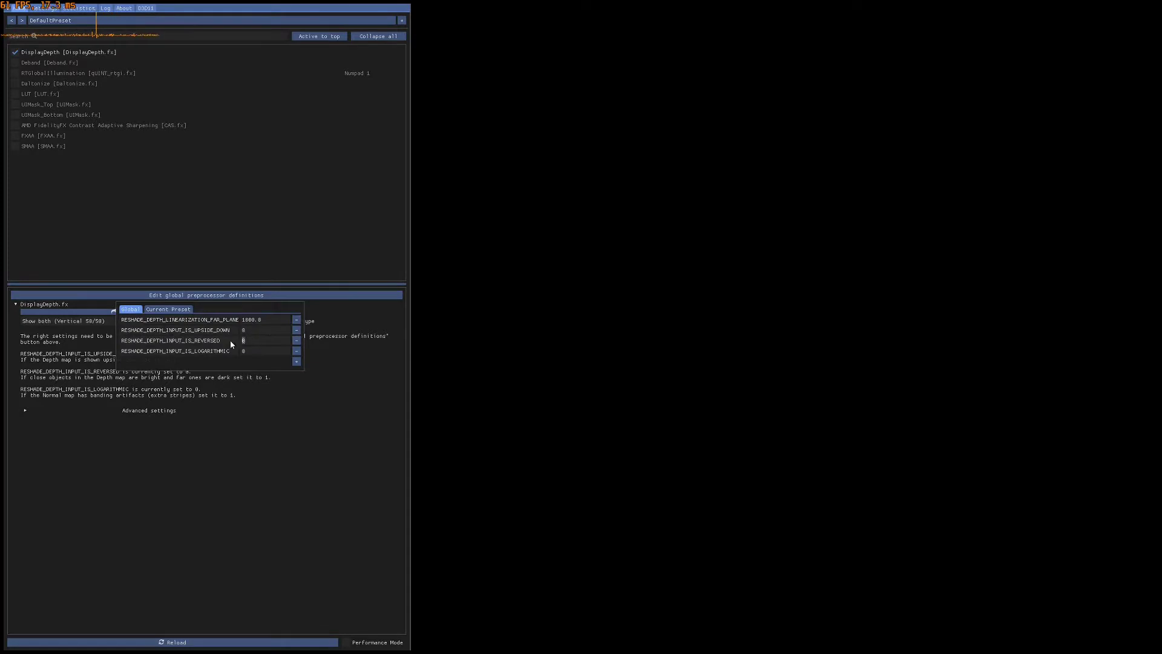
type("1")
left_click(279, 256)
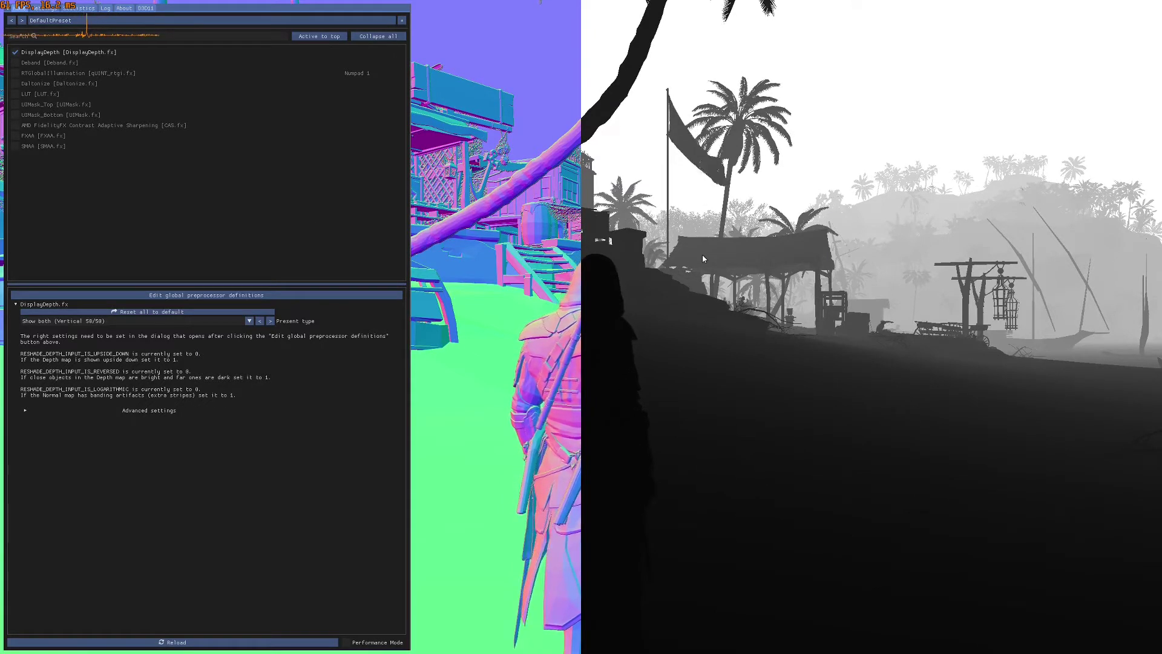
Open the Direct3D 11 depth buffer list and turn off copying the depth buffer before clear operations.
left_click(145, 8)
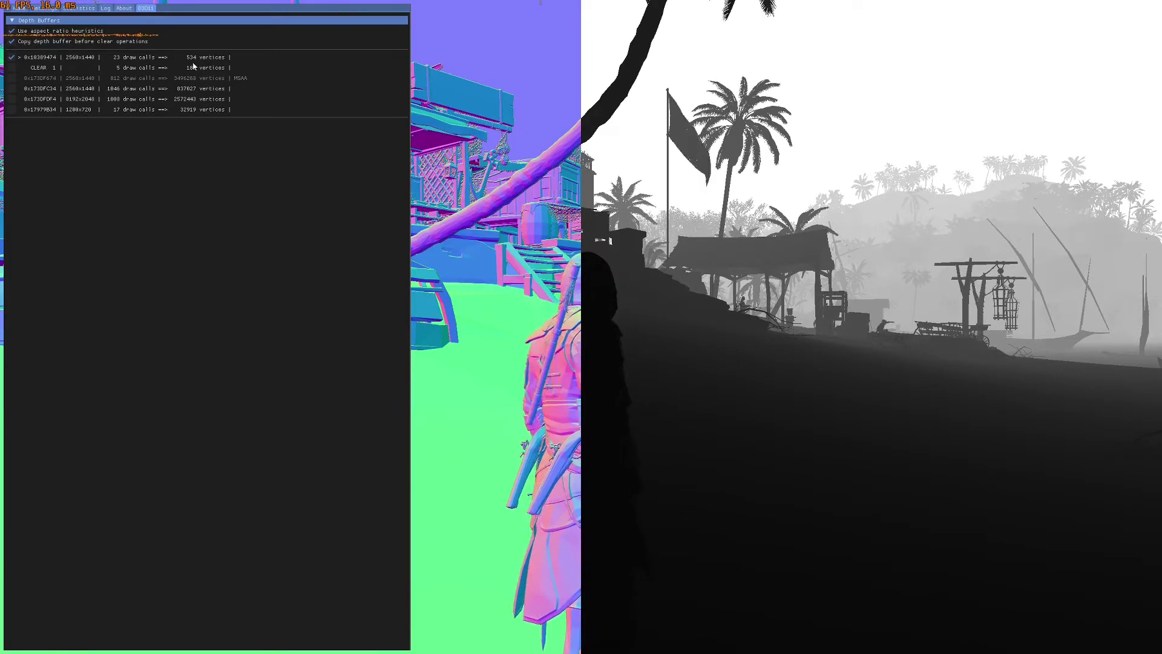
left_click(15, 43)
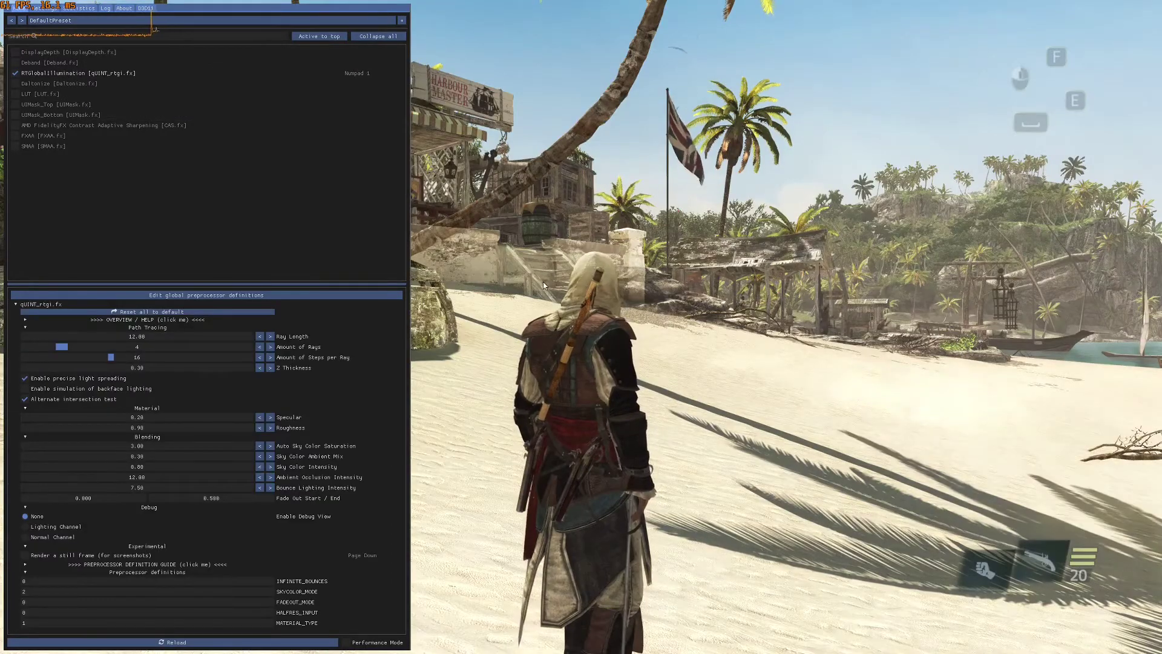
Close the overlay and move around the beach to examine the RTGlobalIllumination effect in the game.
key("Home")
key("w")
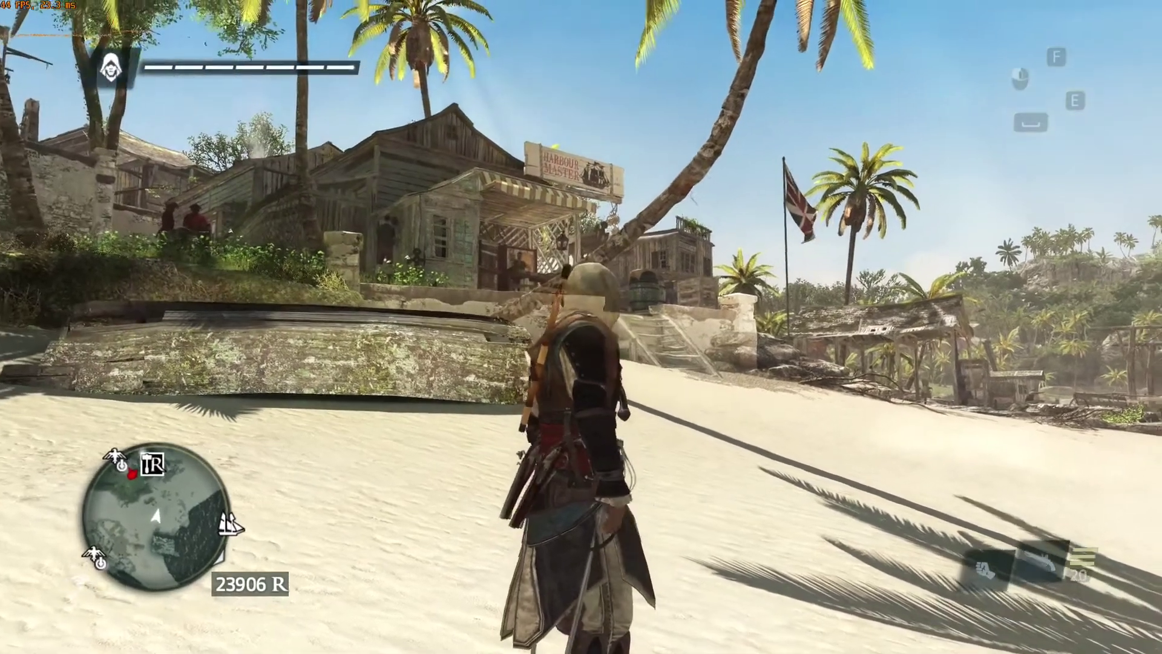
key("w")
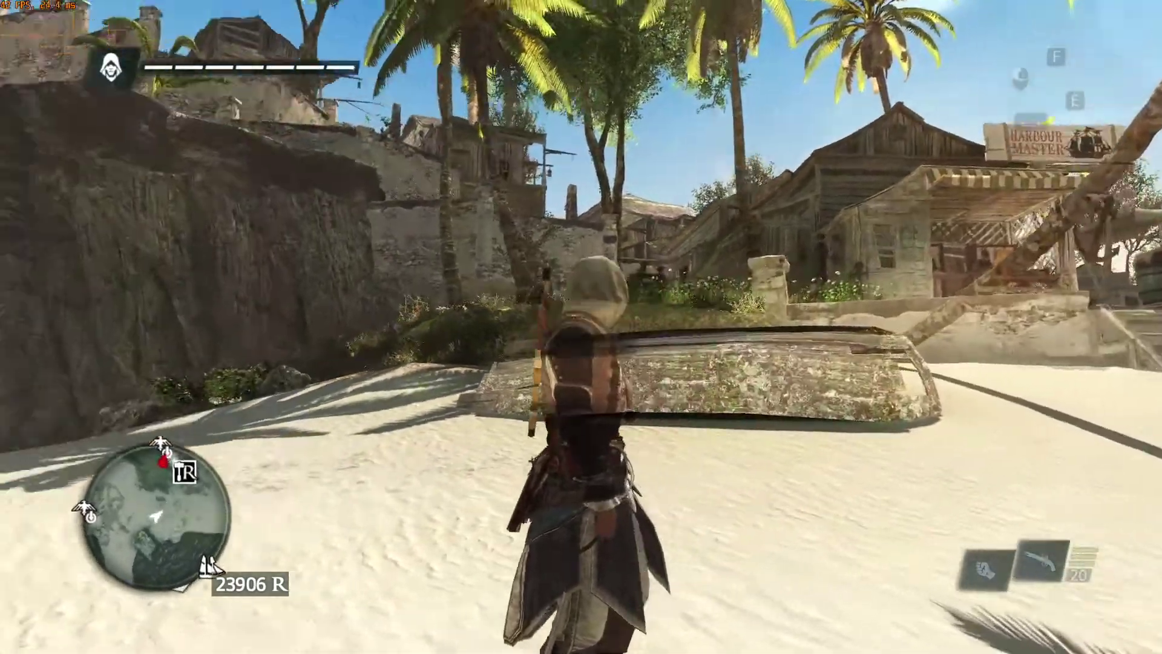
key("w")
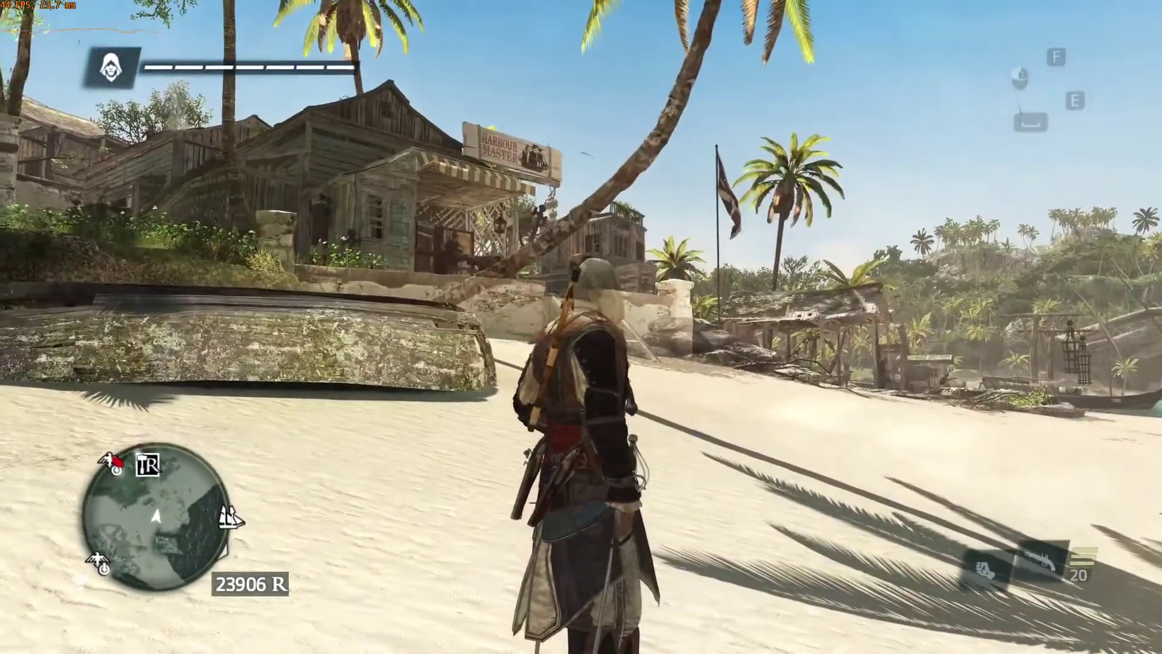
key("w")
key("w")
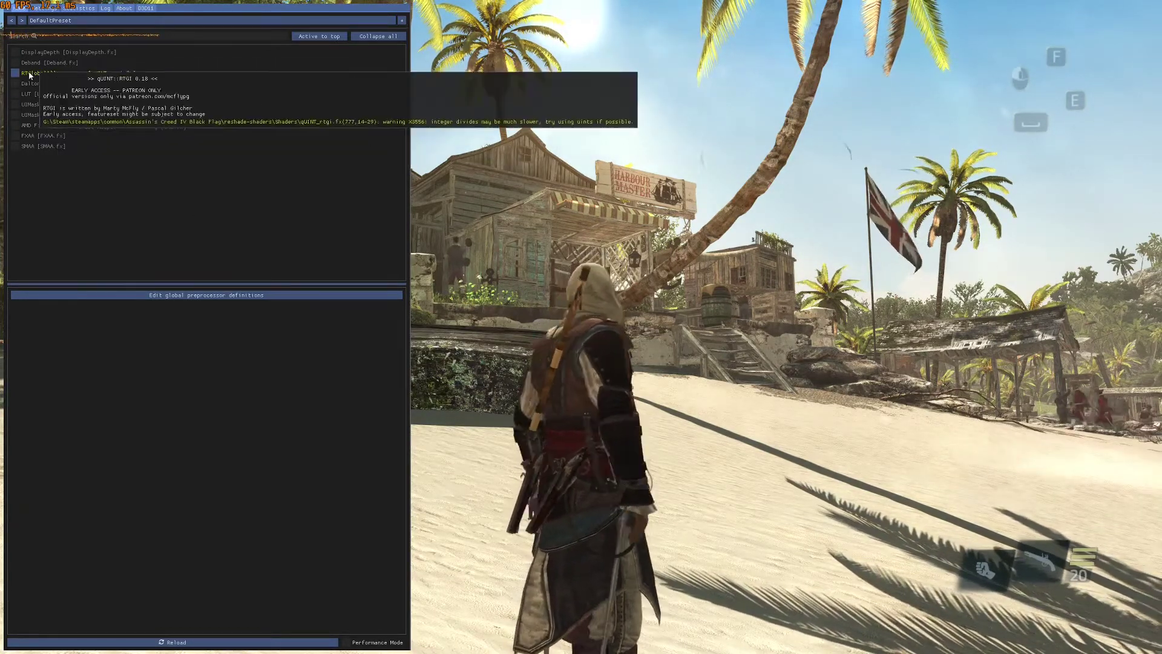
Check the DisplayDepth effect, and change the game's anti-aliasing quality to a non-MSAA option in its graphics settings.
left_click(31, 53)
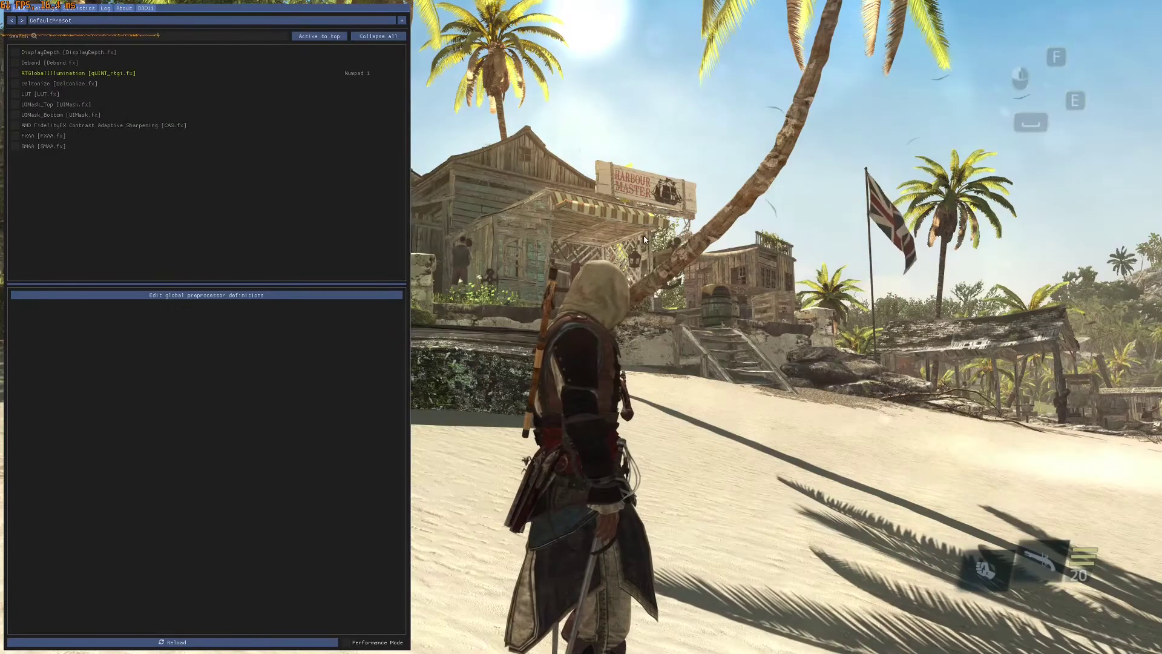
key("Home")
key("Escape")
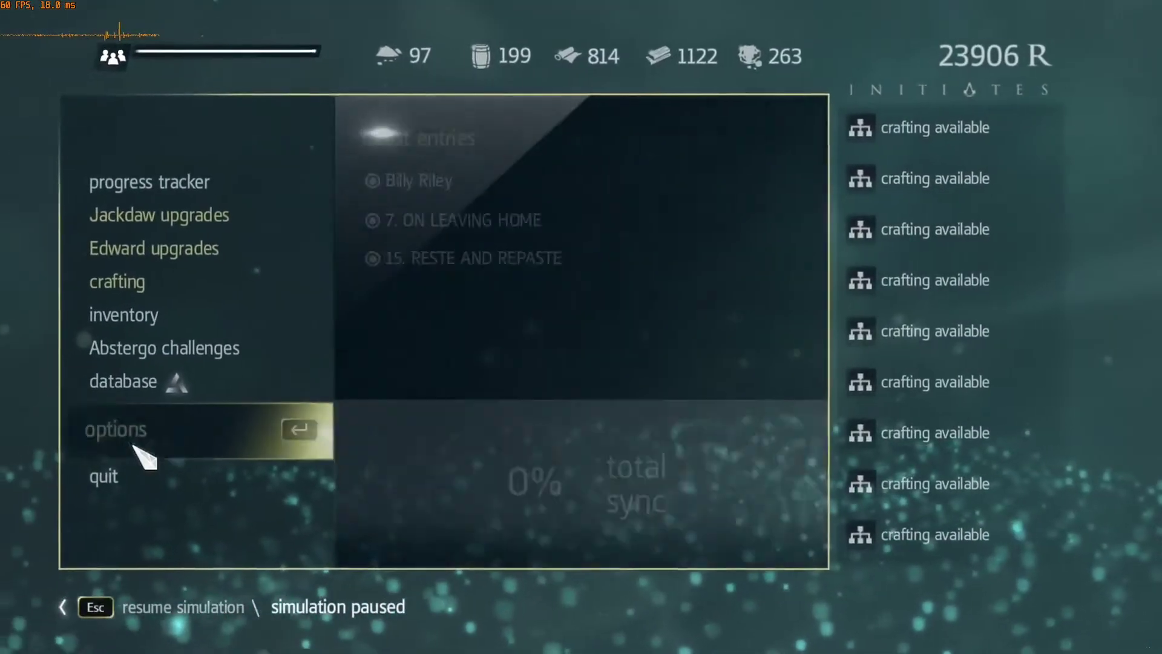
left_click(136, 433)
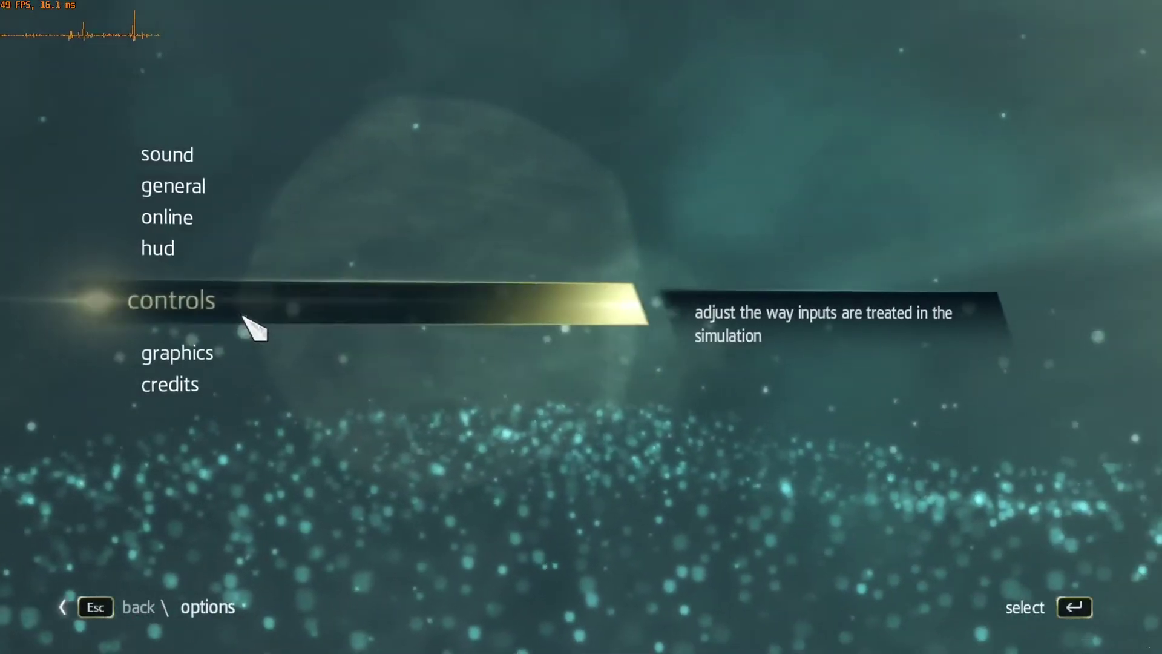
left_click(254, 339)
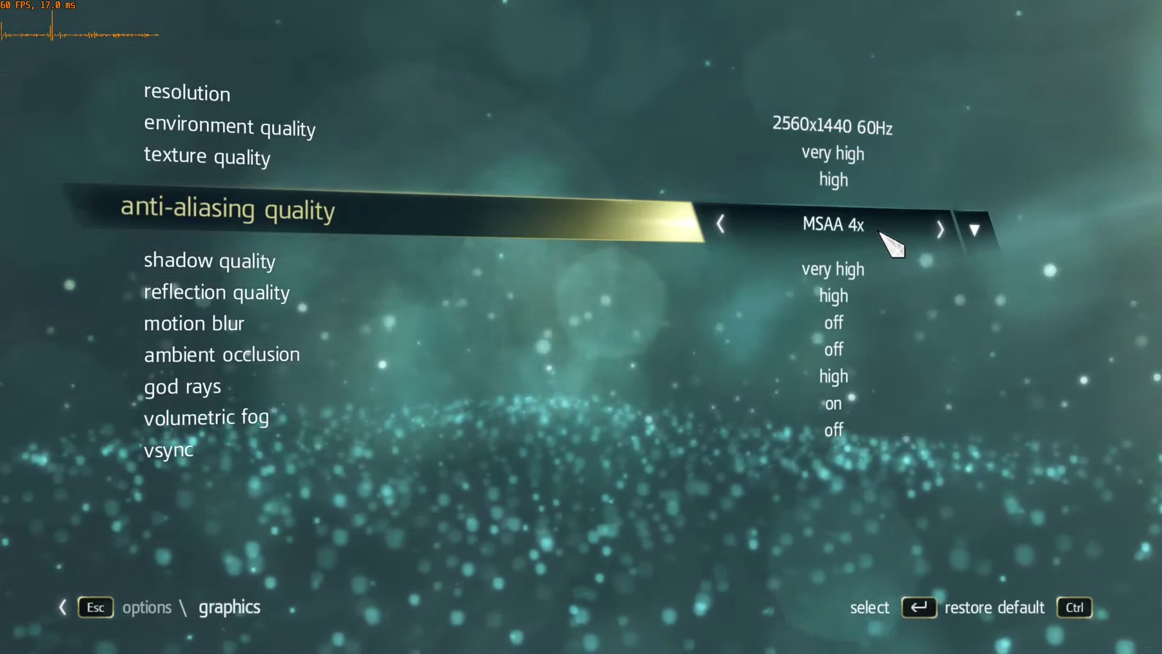
left_click(989, 230)
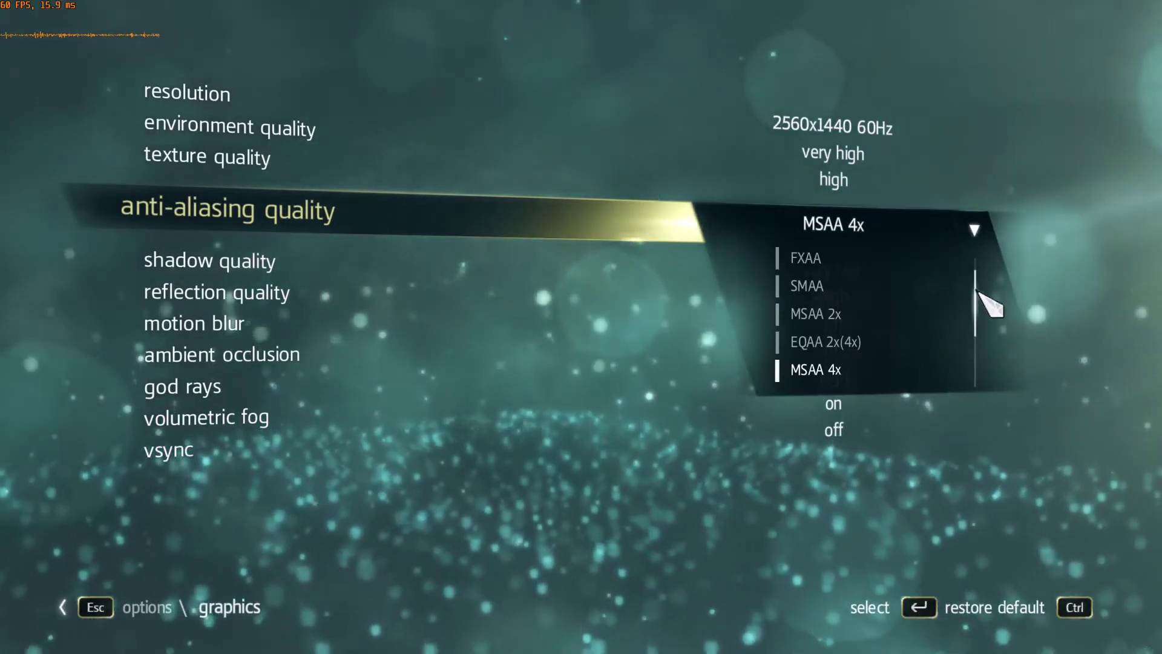
scroll(926, 270, "up", 1)
left_click(793, 260)
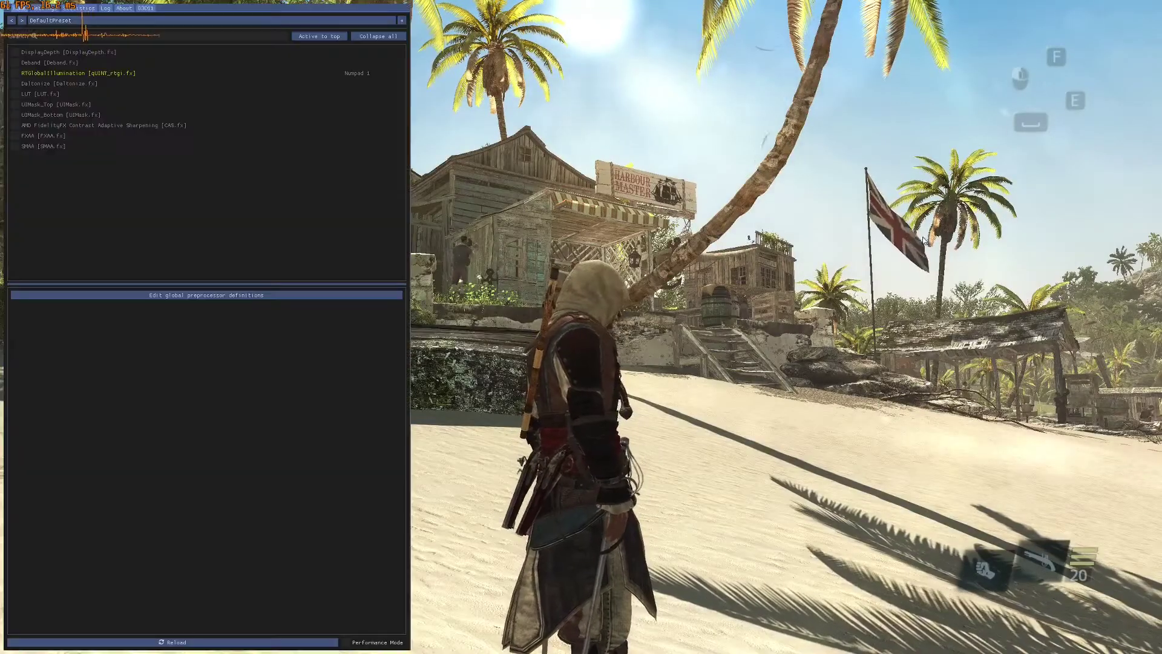
Enable DisplayDepth and set the depth buffers to be copied before clear operations, using the CLEAR 3 buffer.
left_click(91, 52)
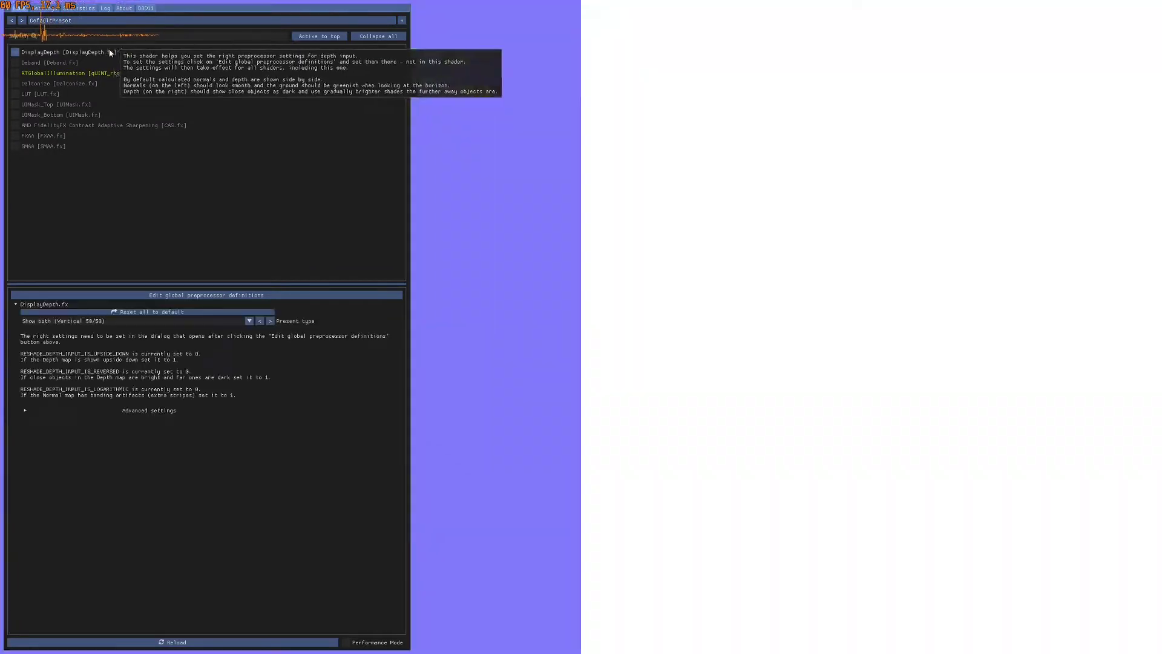
left_click(145, 8)
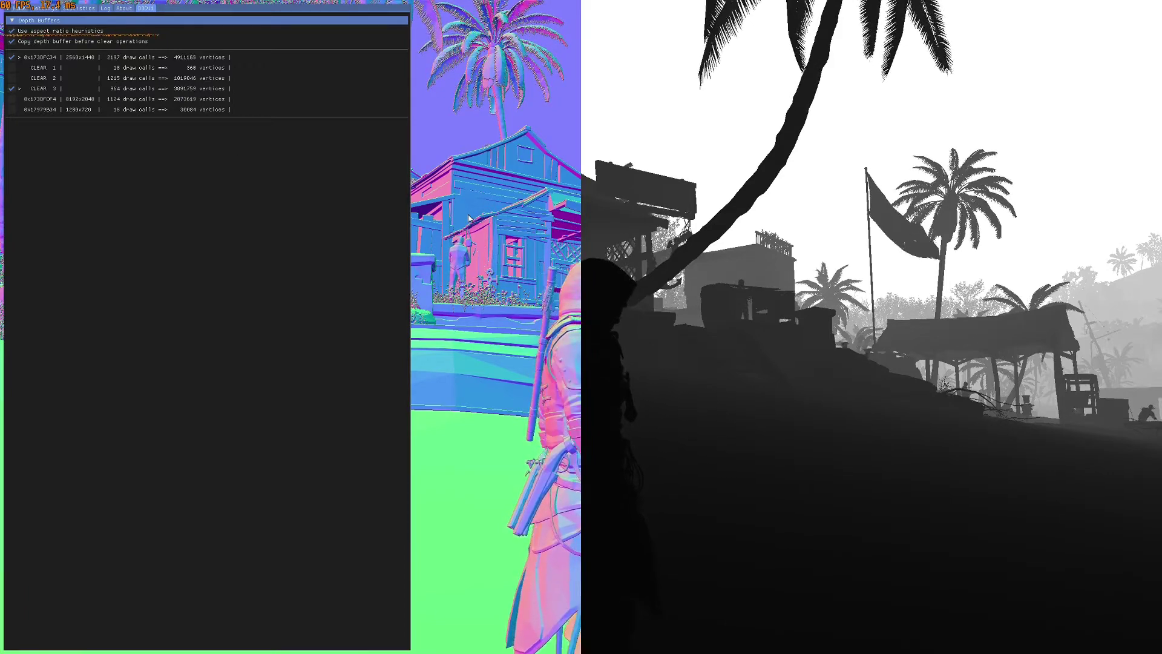
left_click(21, 8)
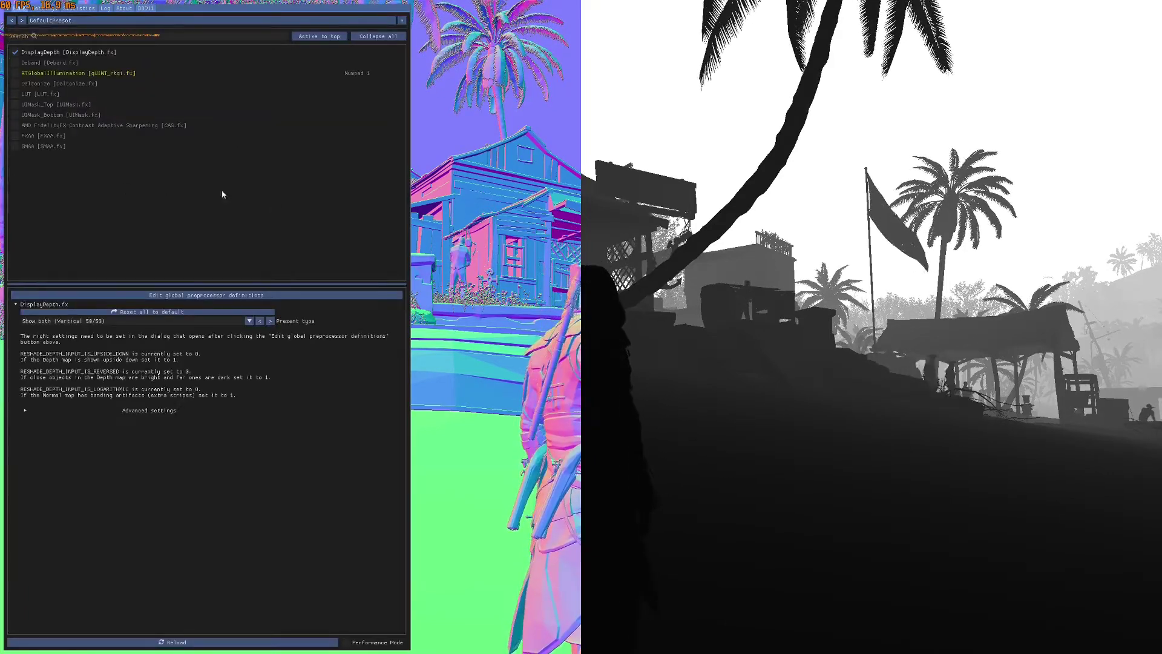
Disable DisplayDepth, enable the RTGlobalIllumination effect and close the overlay.
left_click(114, 74)
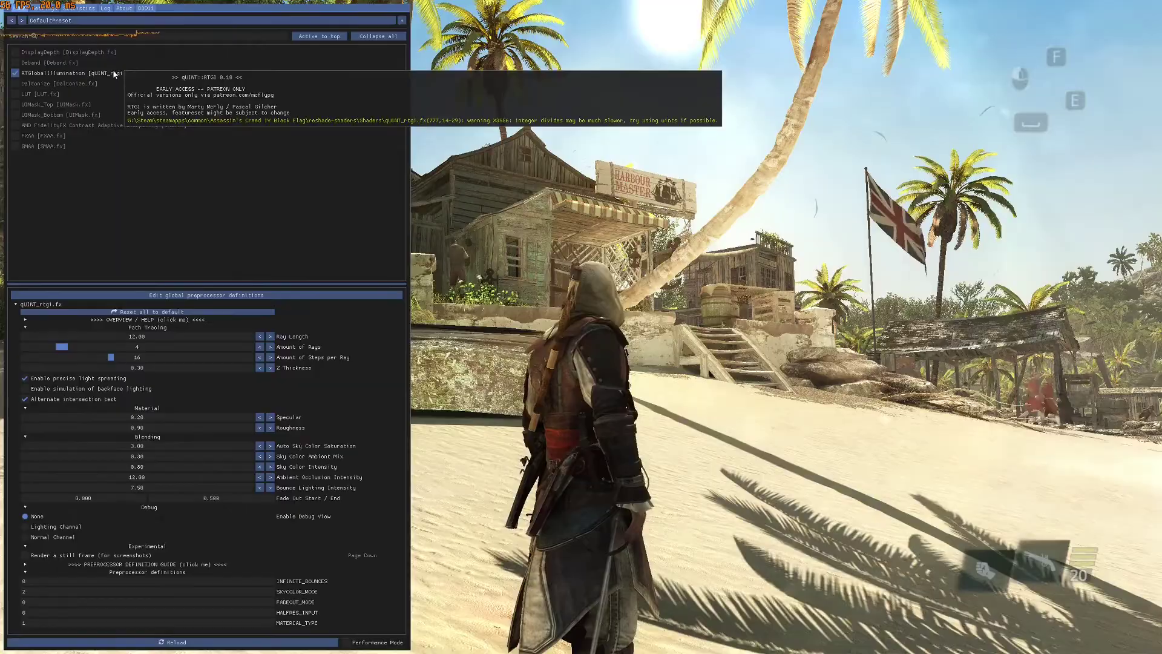
key("Home")
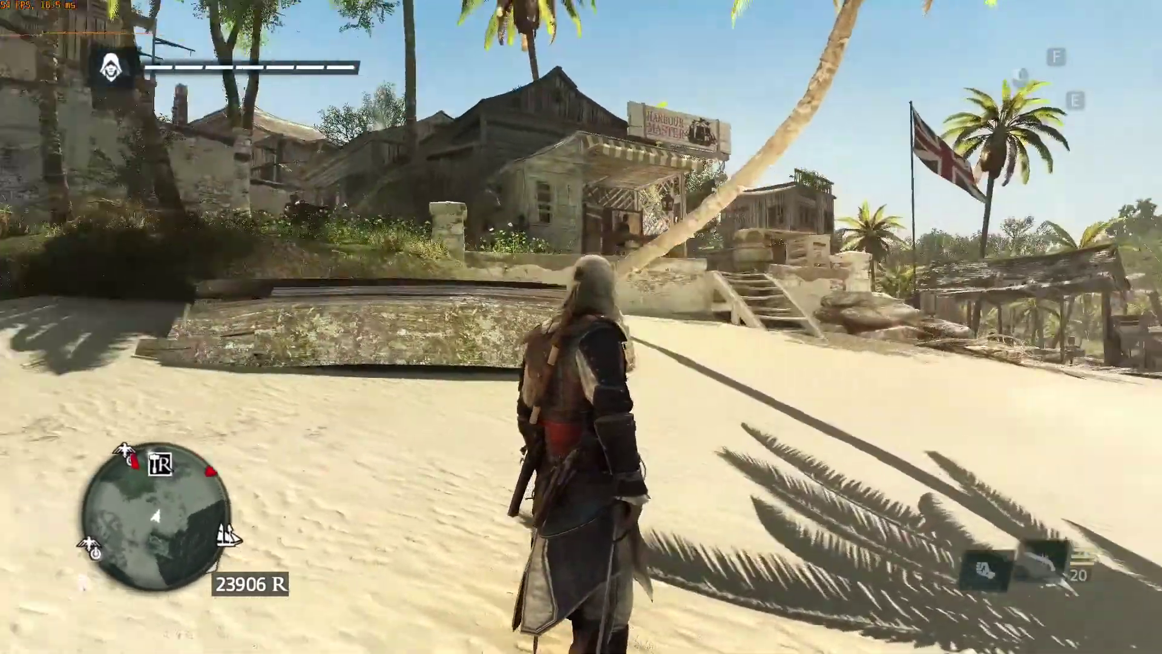
Walk along the beach, past the overturned boat and through the tent, to examine the ray-traced lighting and shadows.
key("w")
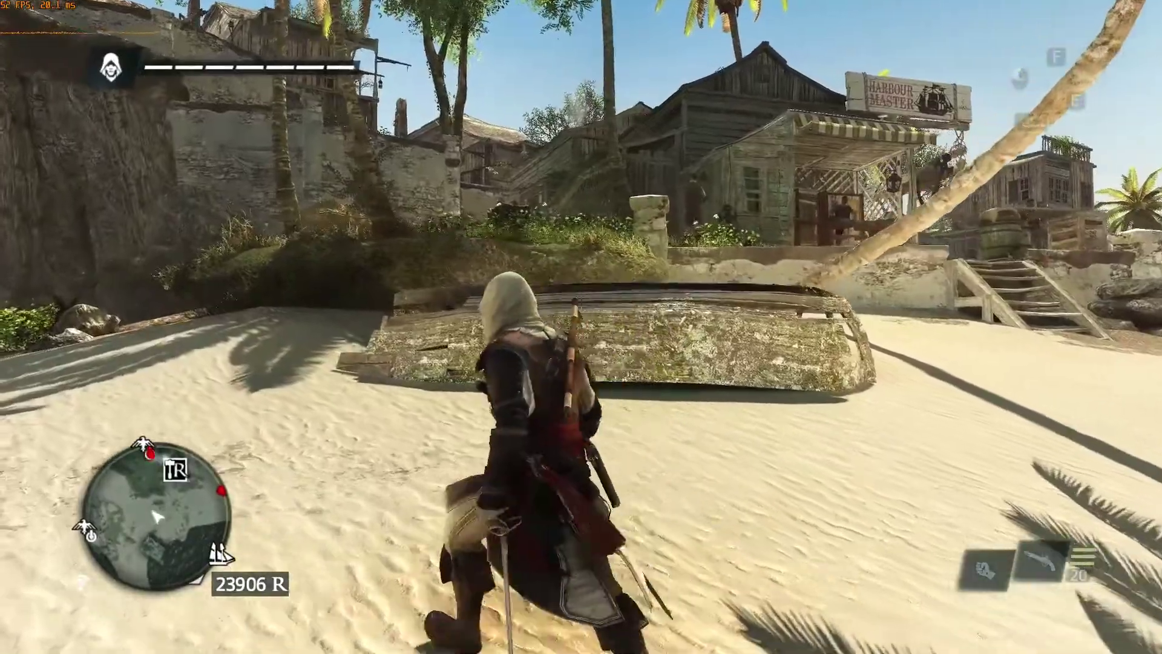
key("w")
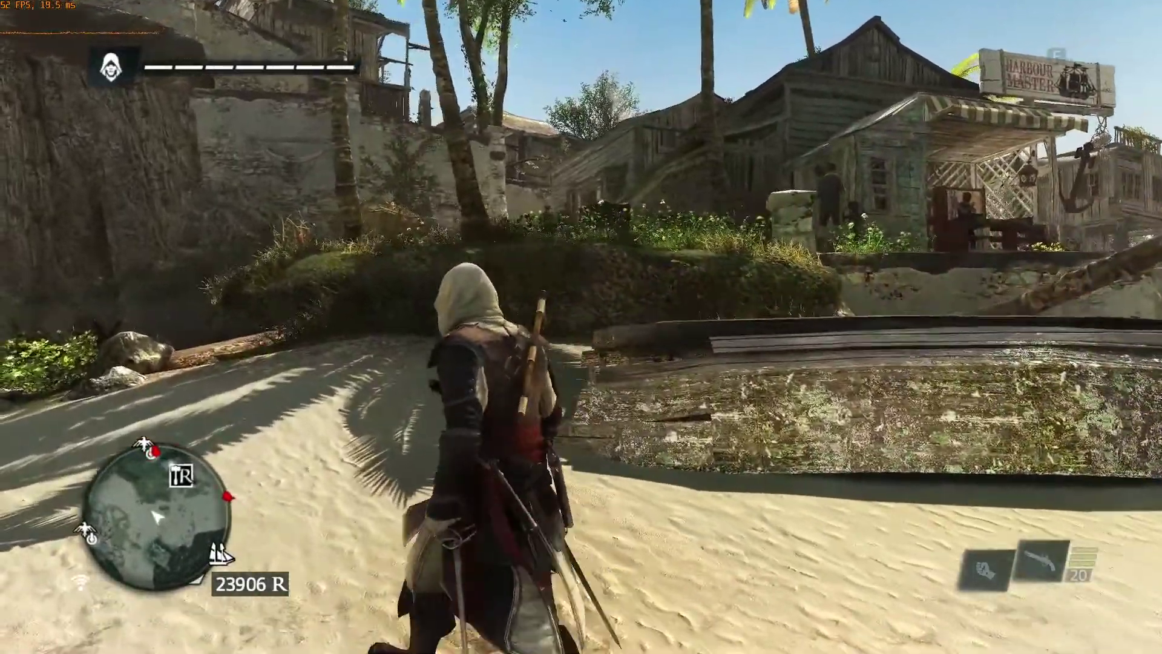
key("w")
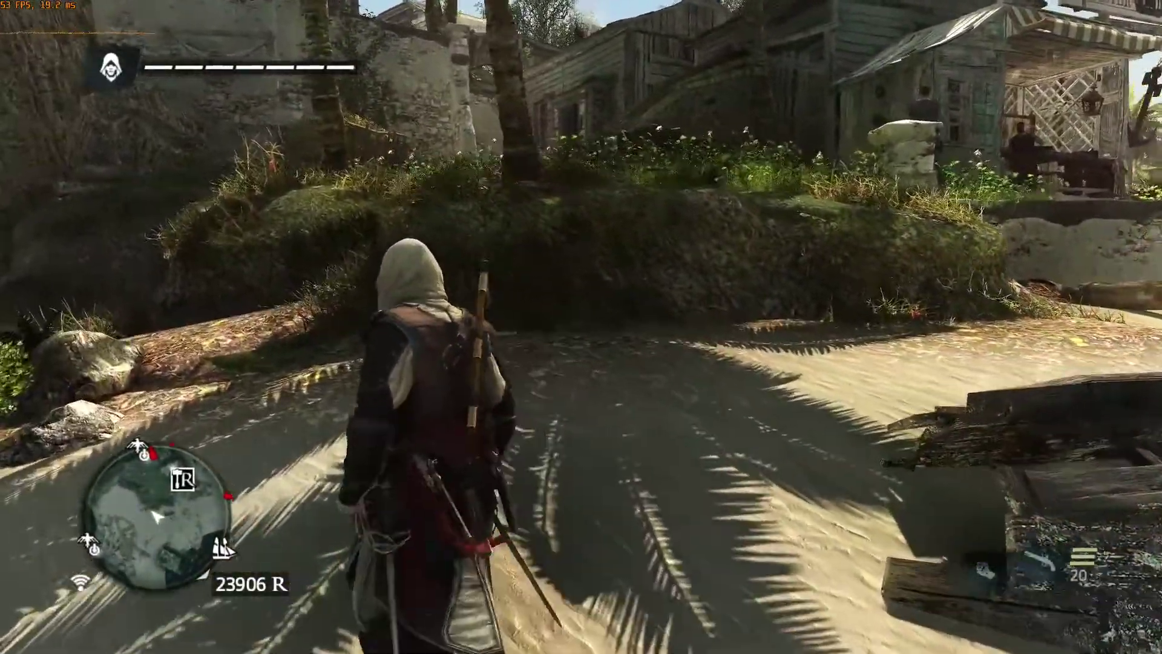
key("w")
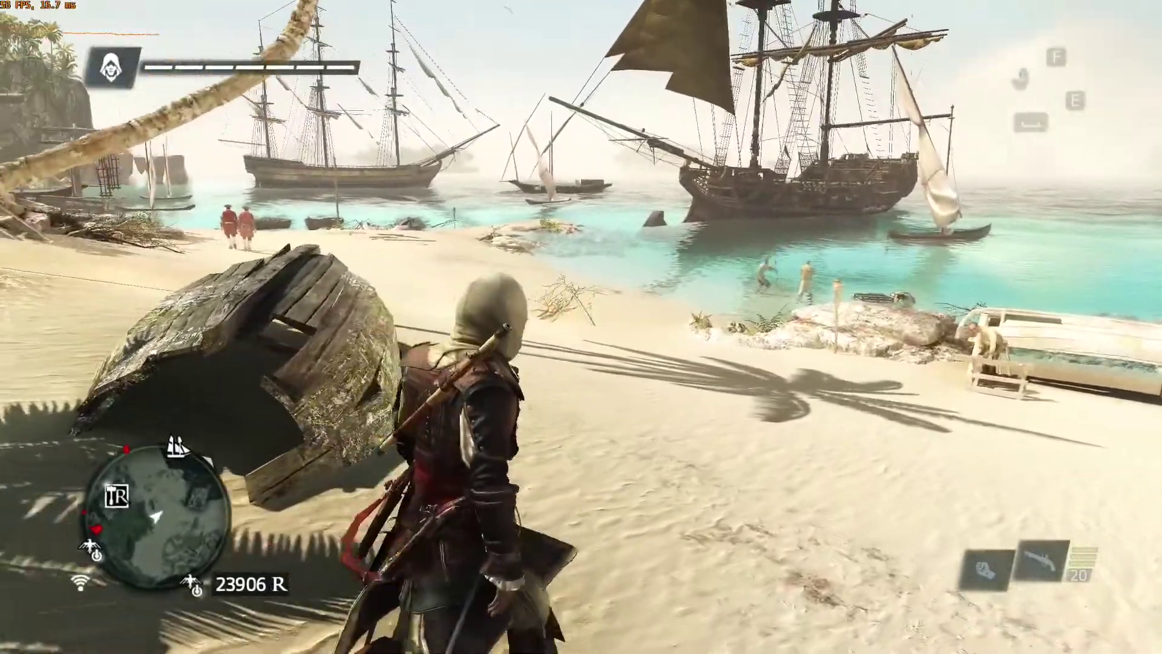
key("w")
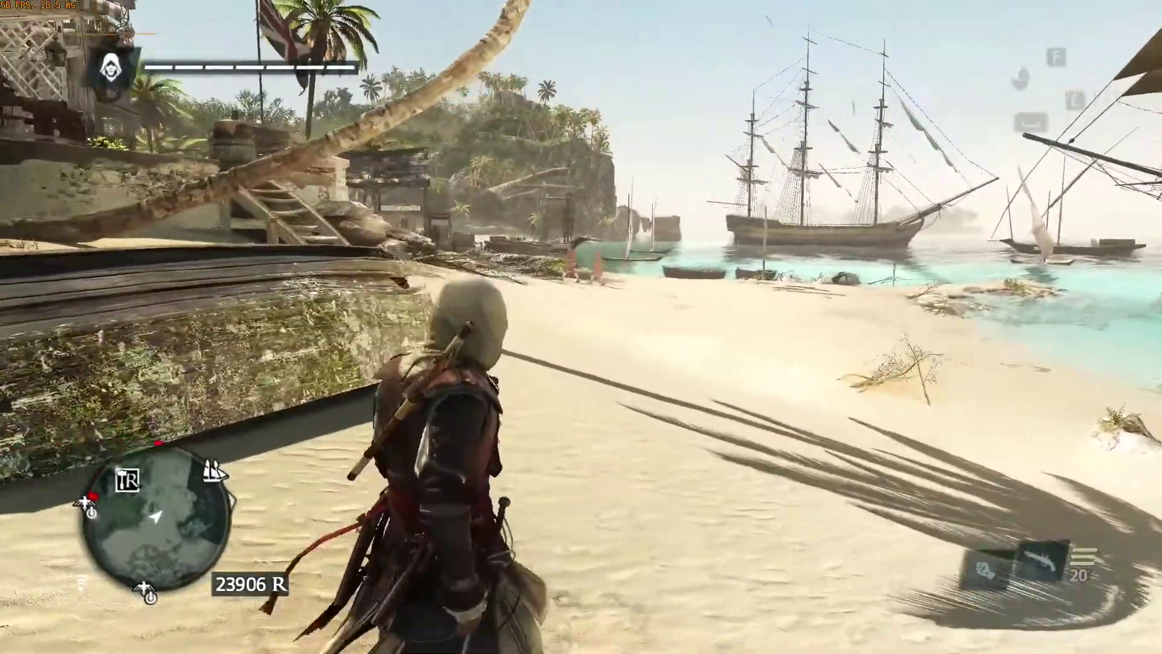
key("w")
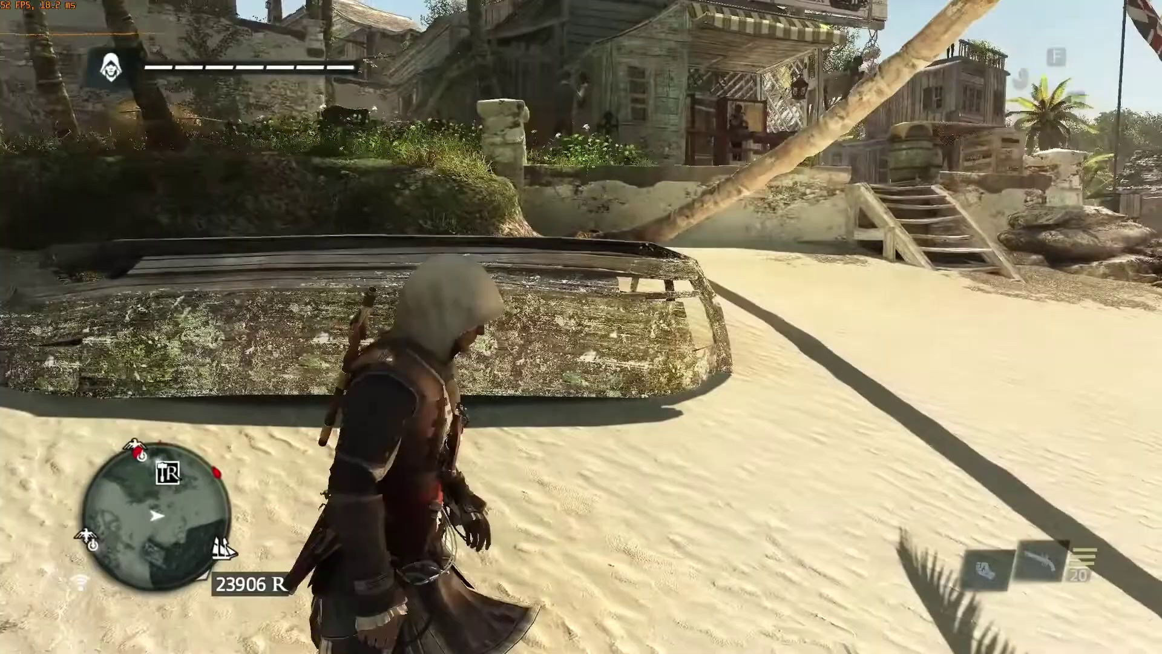
key("w")
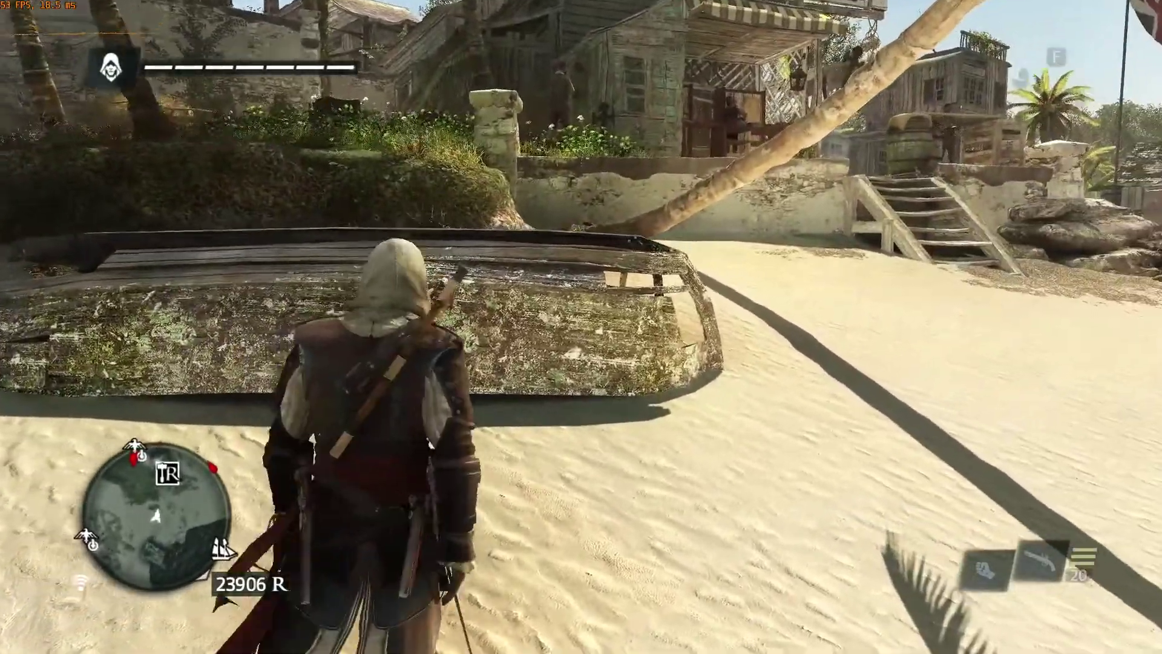
key("w")
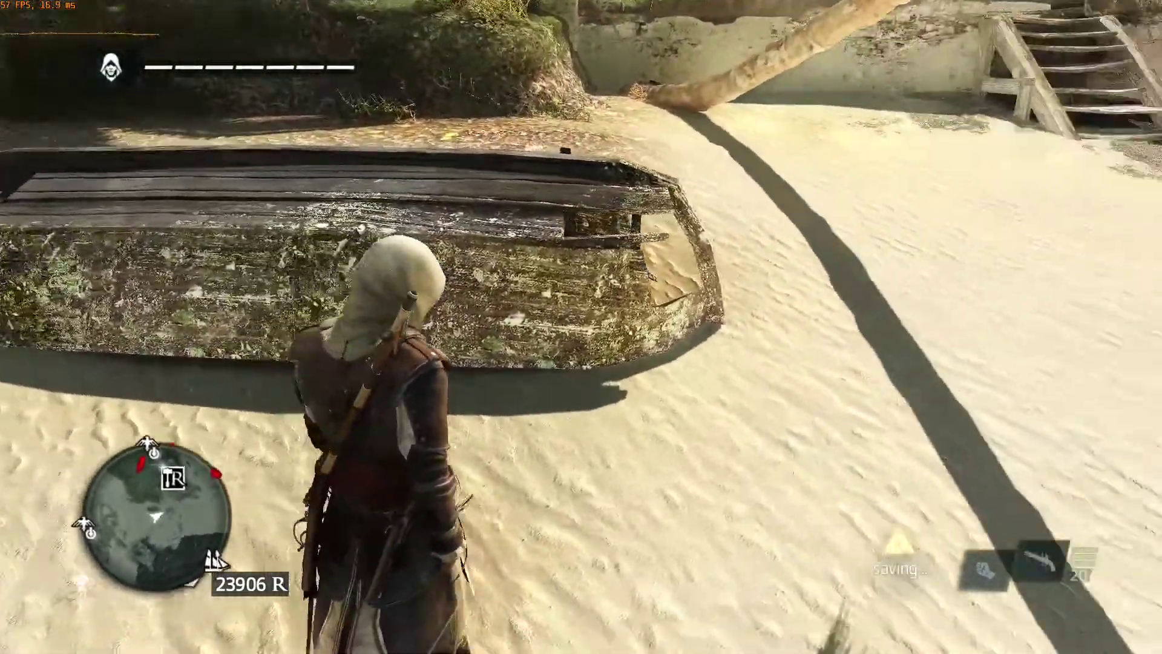
key("w")
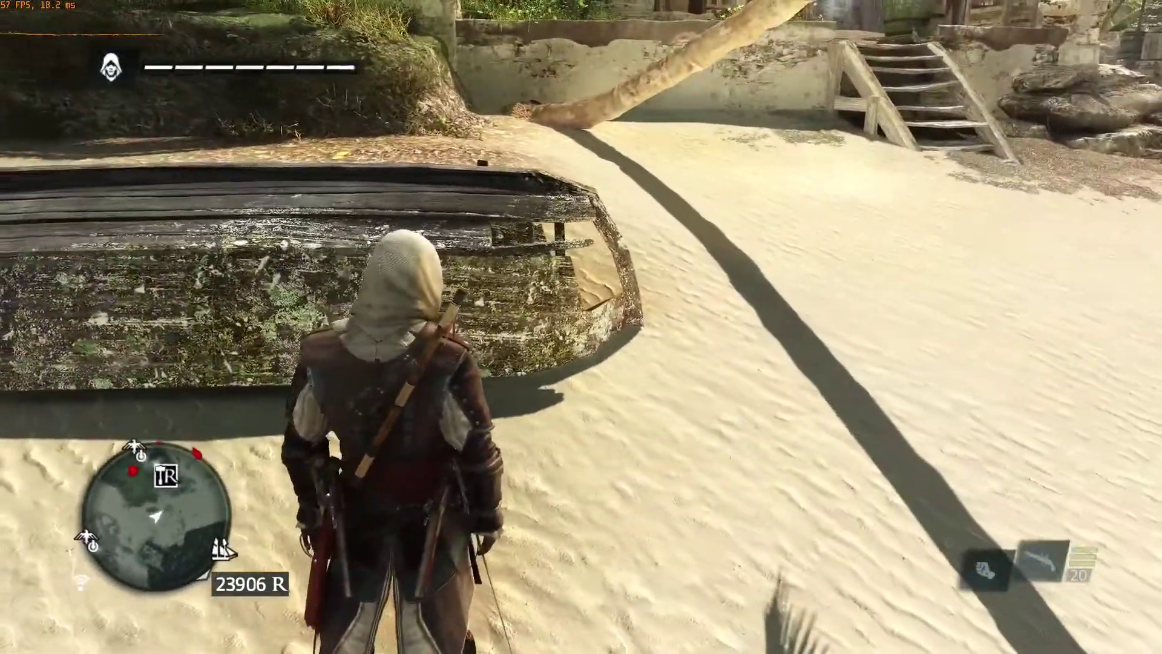
key("a")
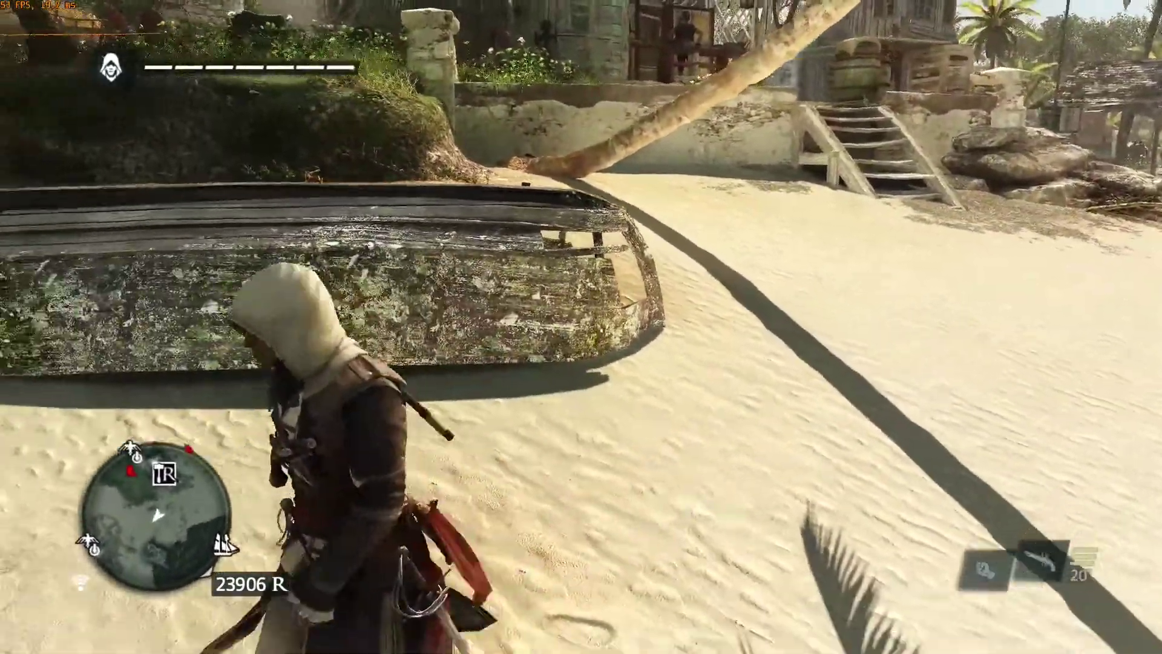
key("w")
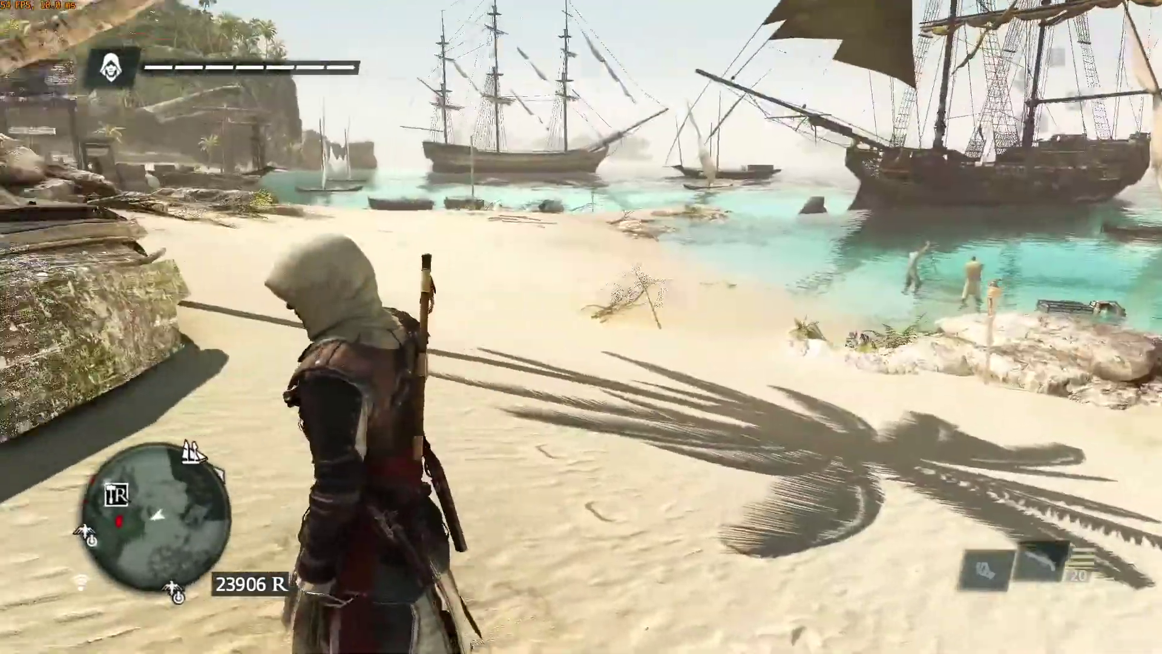
key("w")
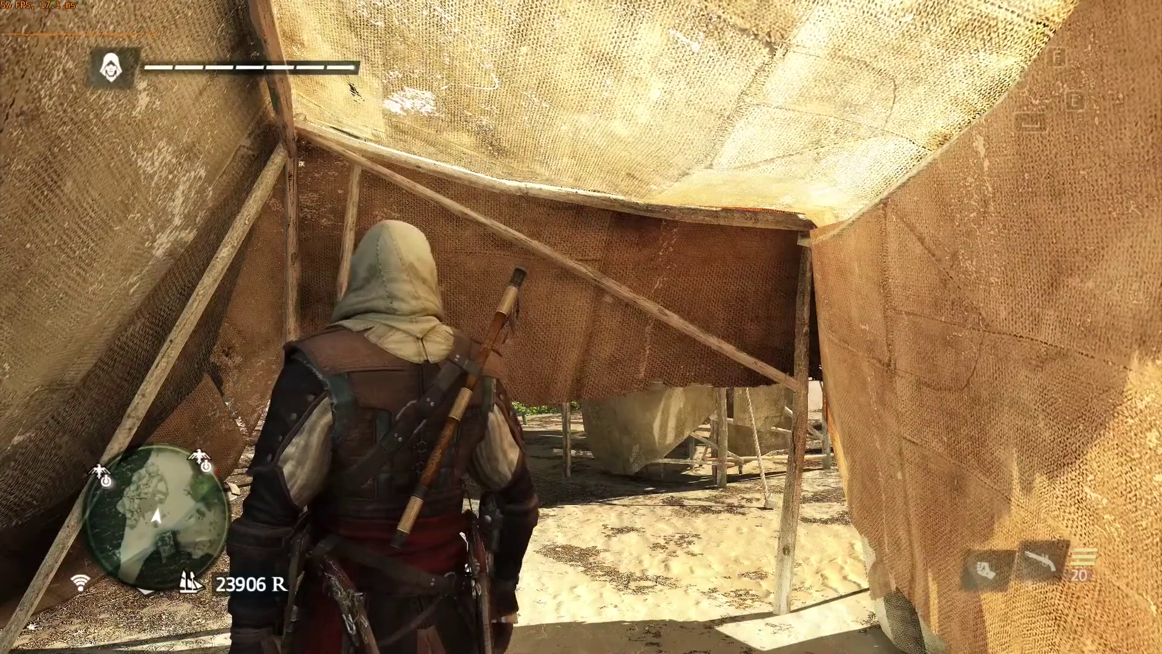
key("s")
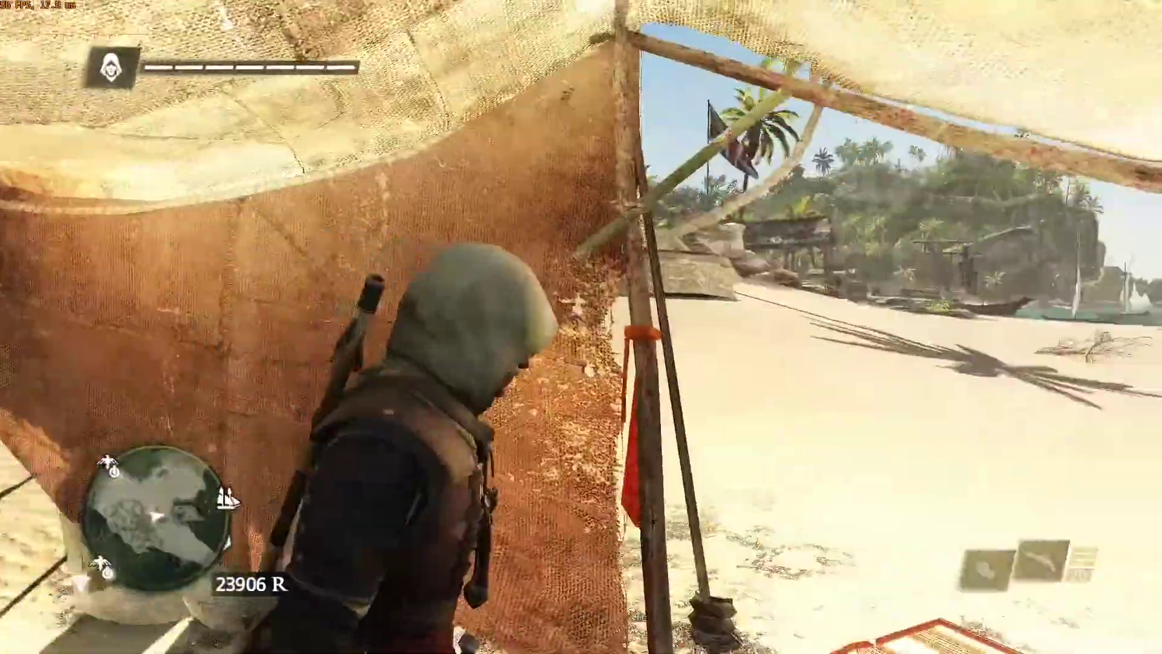
key("w")
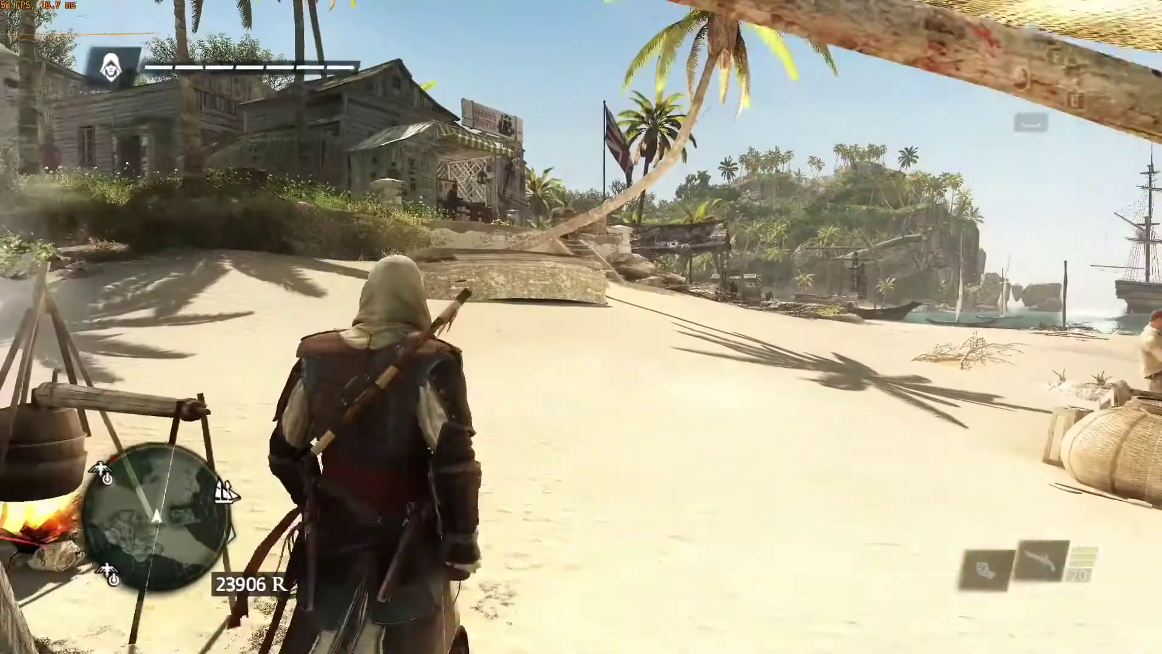
Walk across the beach toward the overturned boat to examine the ray-traced lighting and the palm tree's shadow on the sand.
key("w")
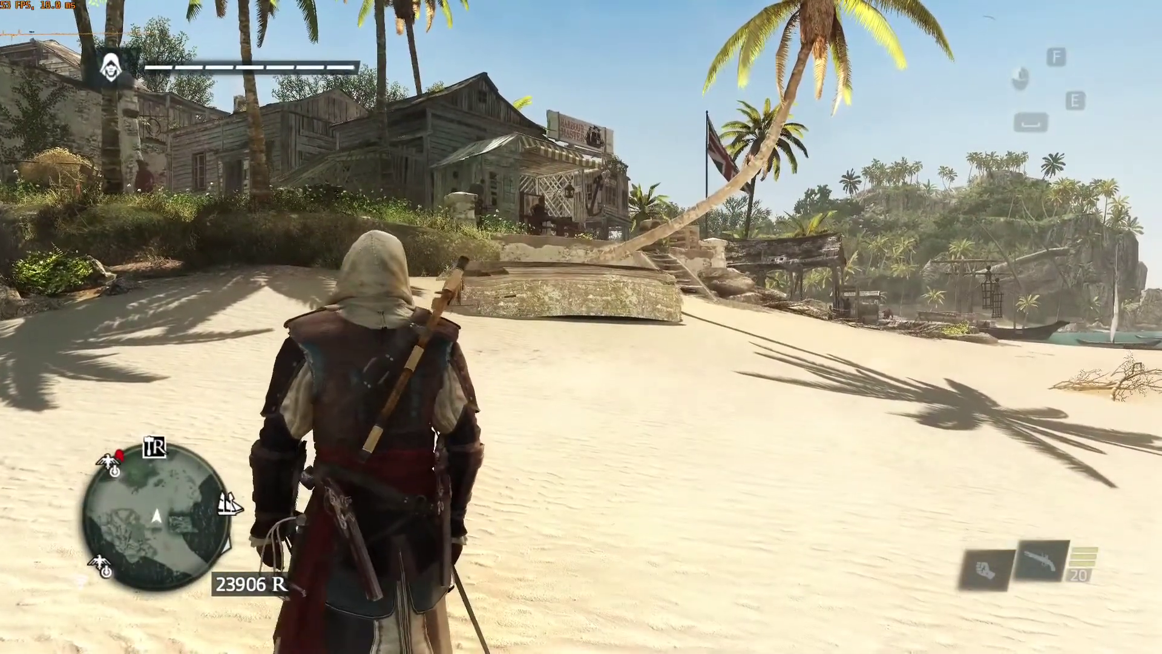
key("Home")
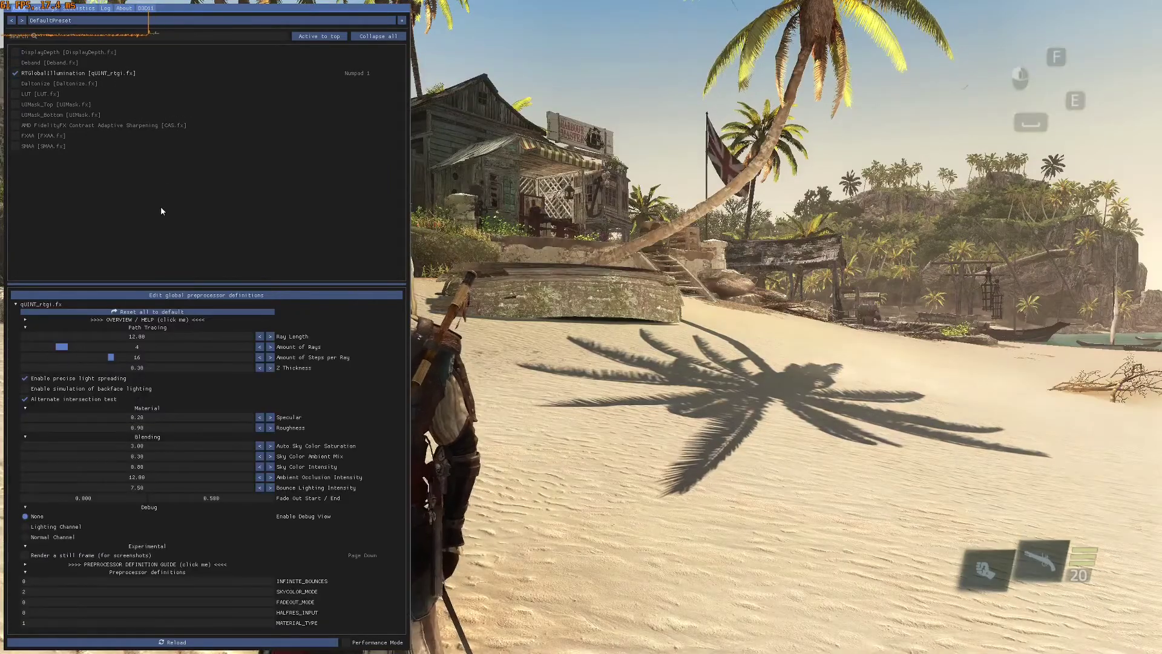
key("Home")
key("w")
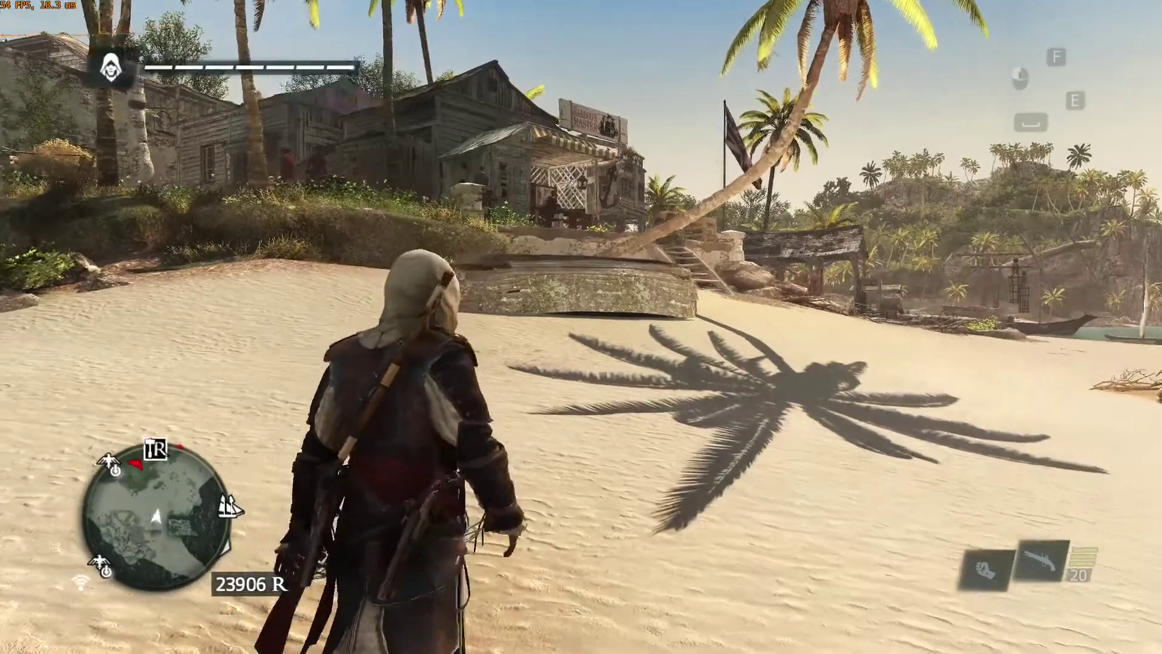
key("w")
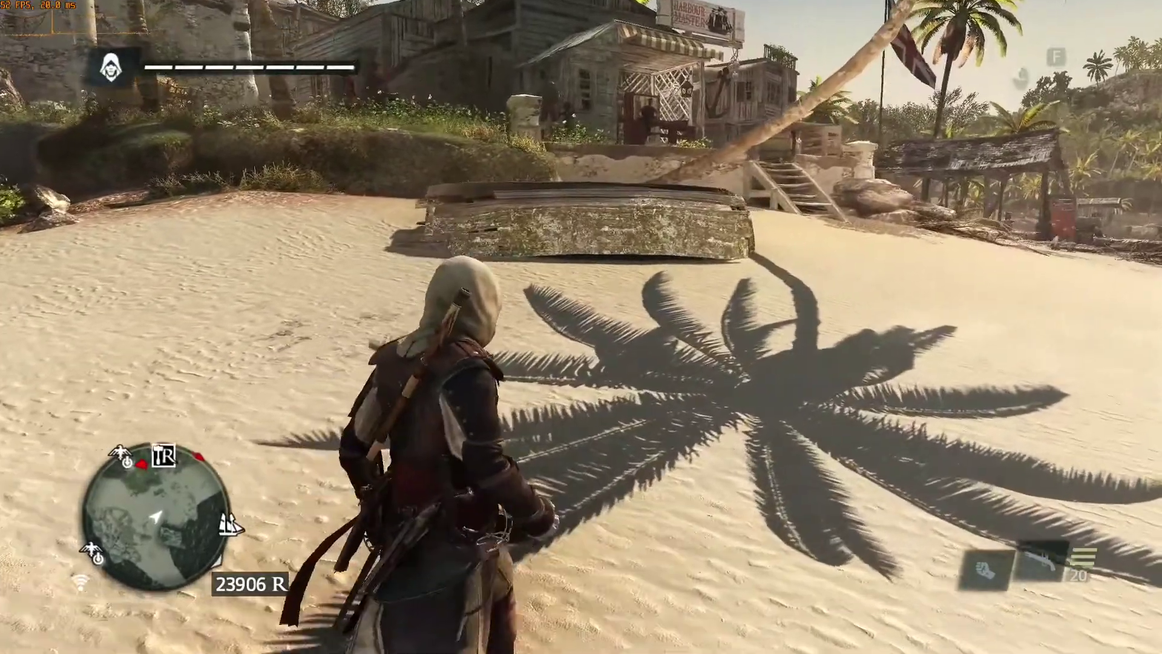
key("w")
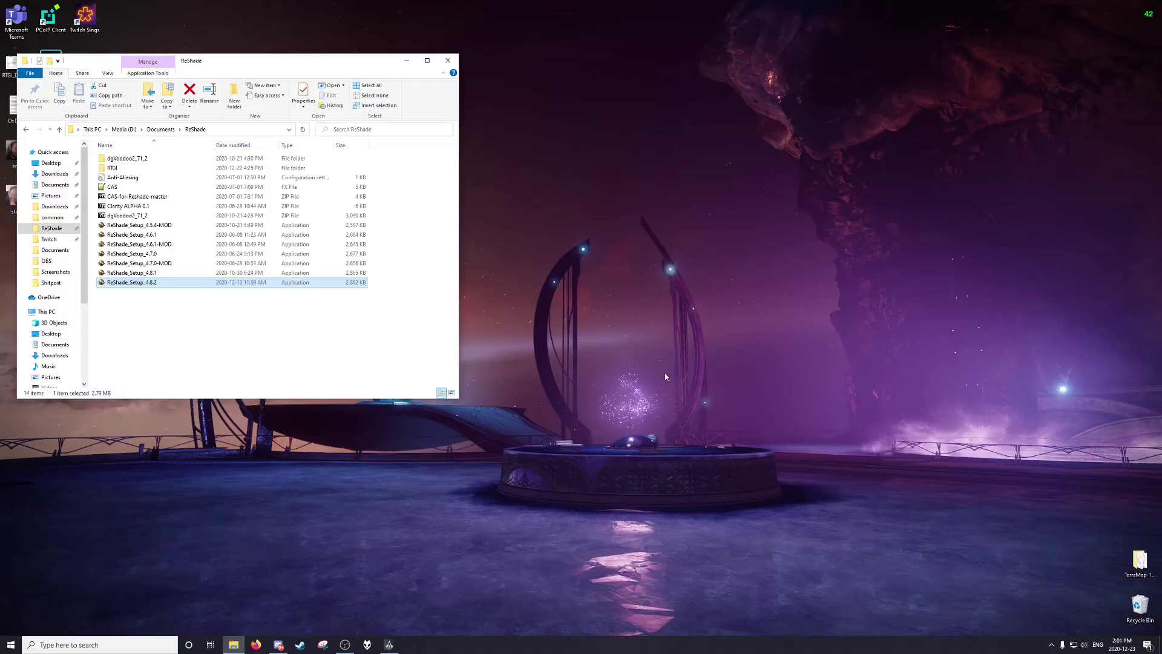
Return to Assassin's Creed IV Black Flag and set RESHADE_DEPTH_INPUT_IS_UPSIDE_DOWN to 0 in ReShade's global preprocessor definitions.
left_click(279, 643)
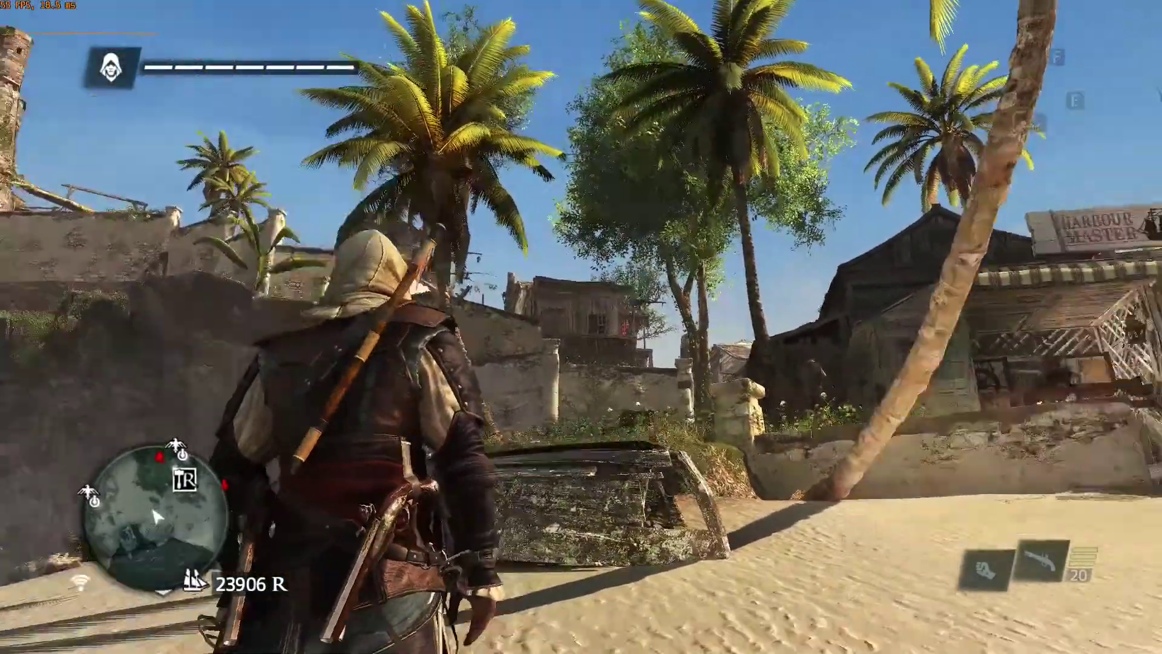
key("Home")
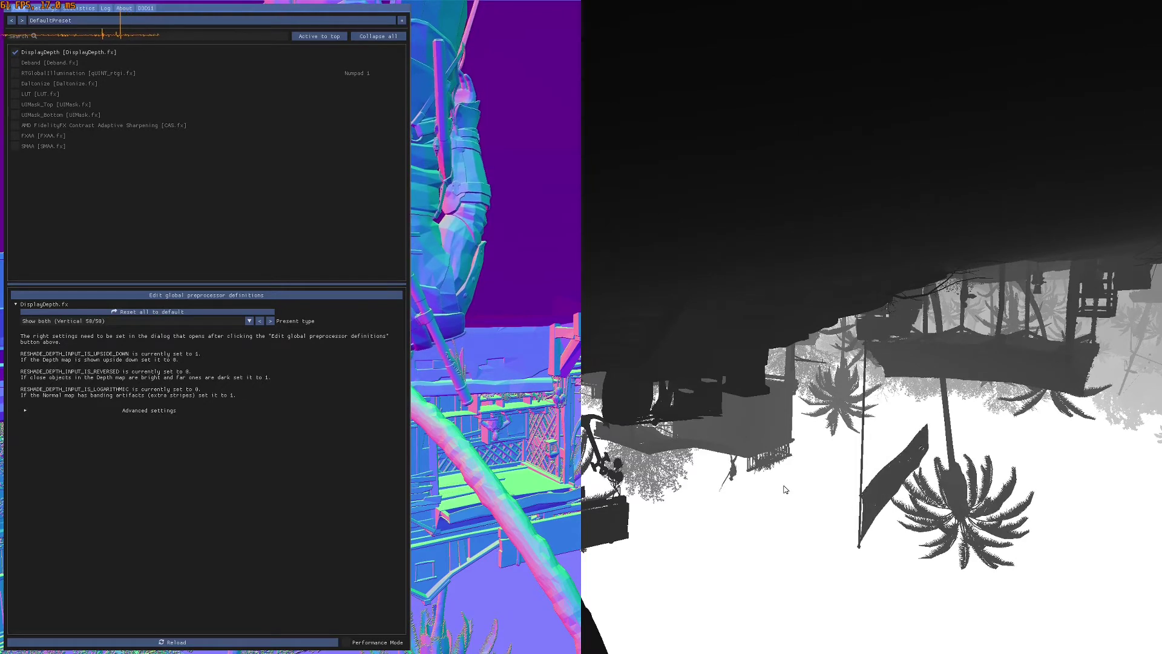
left_click(250, 296)
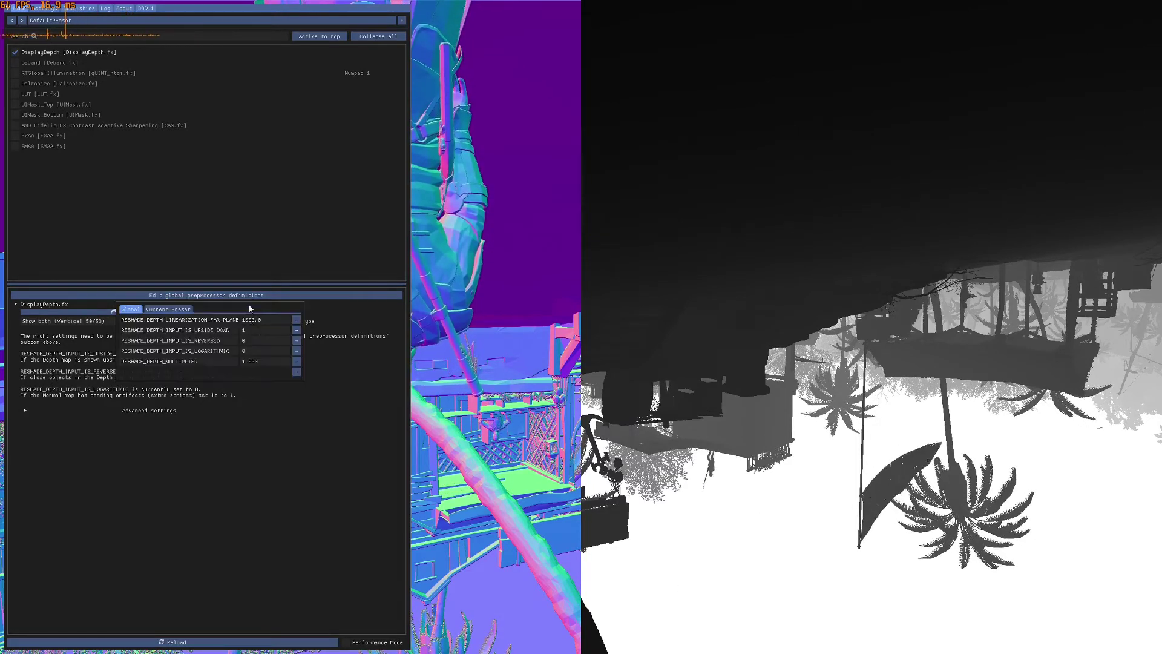
double_click(254, 330)
type("0")
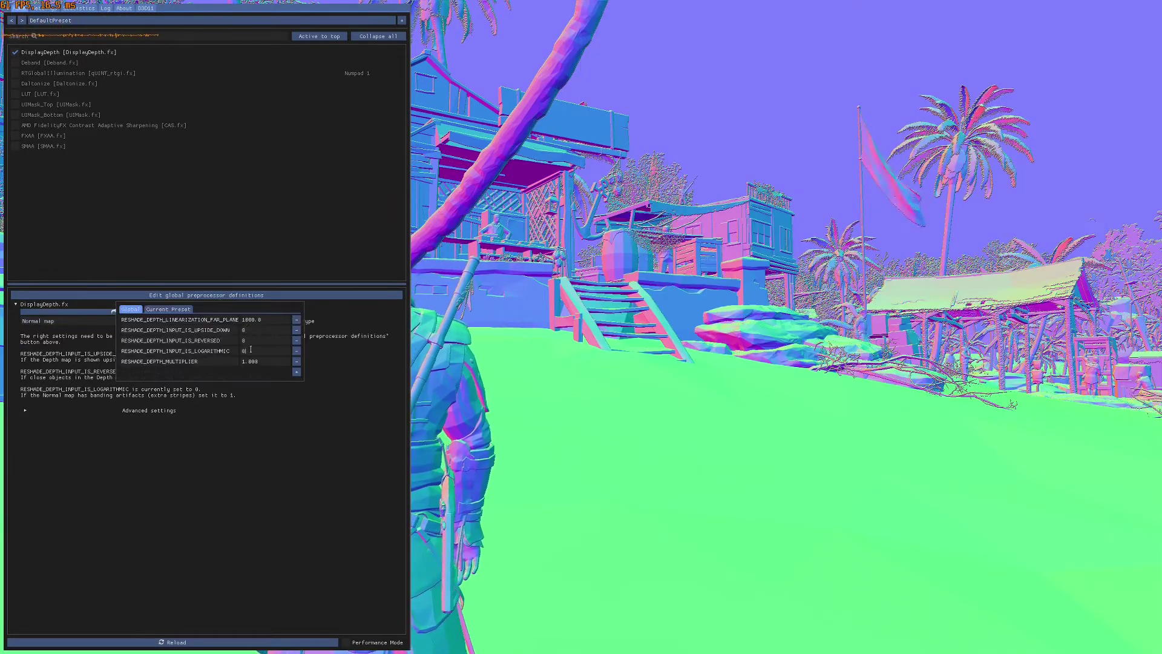
Try RESHADE_DEPTH_INPUT_IS_LOGARITHMIC at 1 on the normal map and restore it to 0.
left_click(268, 251)
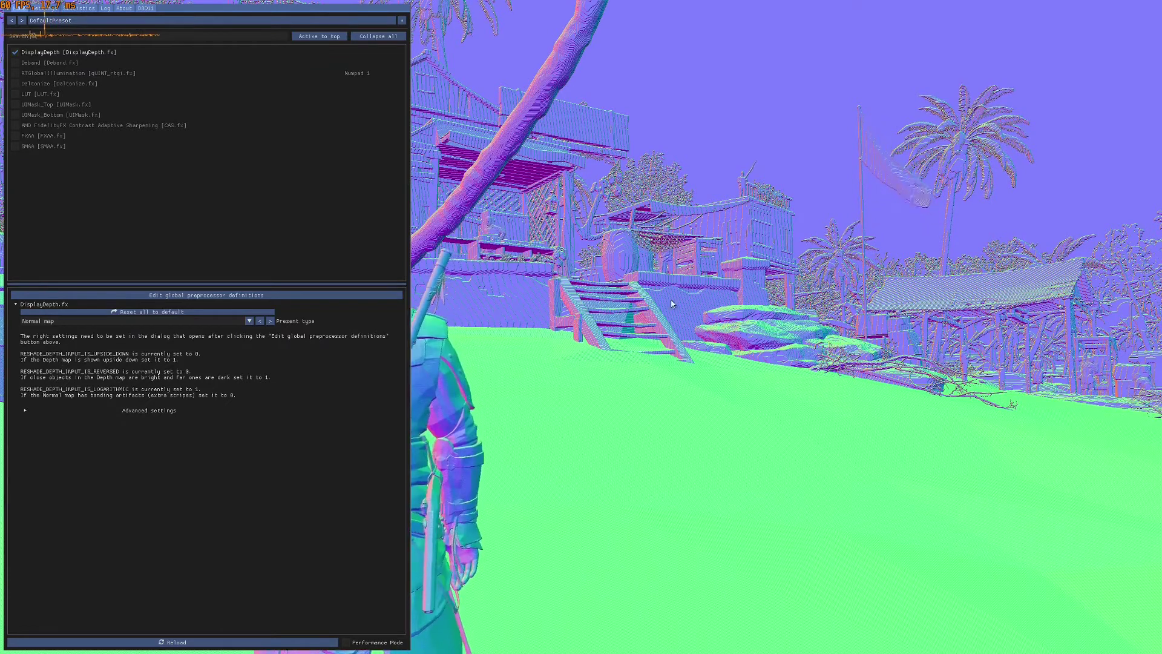
left_click(119, 295)
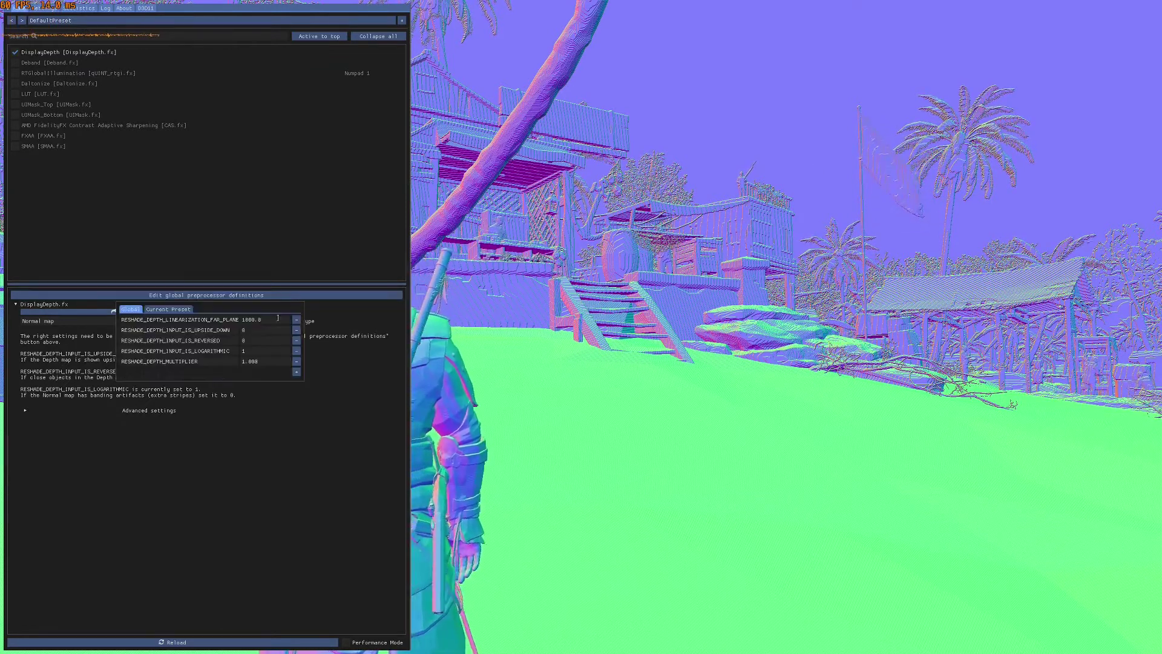
double_click(255, 352)
type("0")
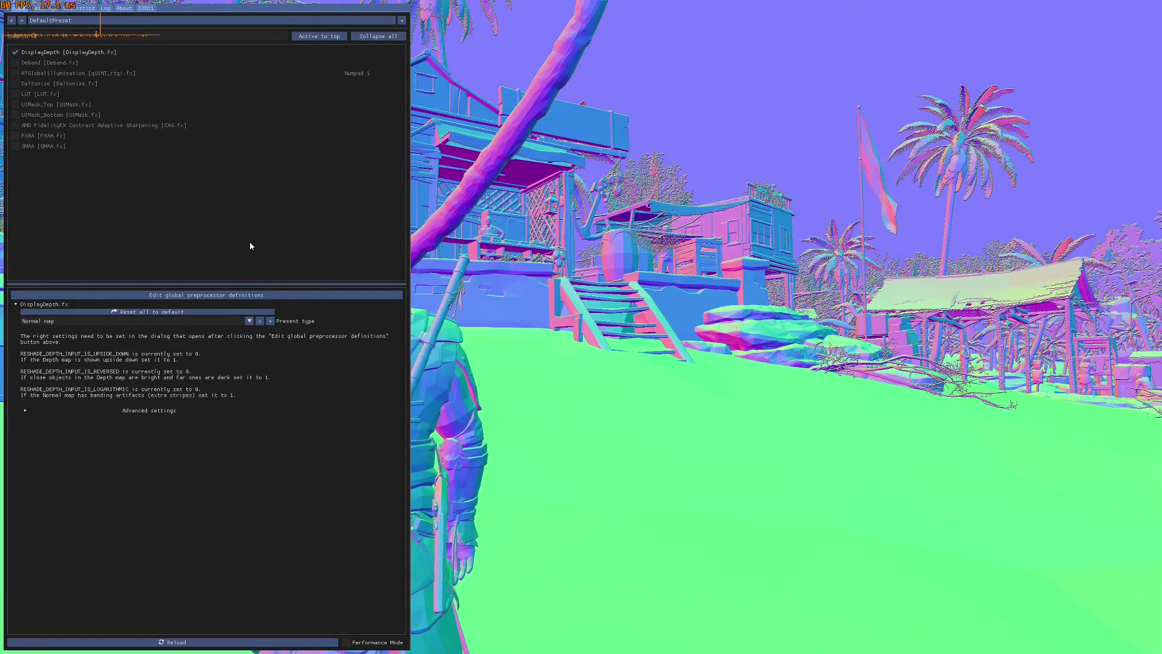
left_click(116, 296)
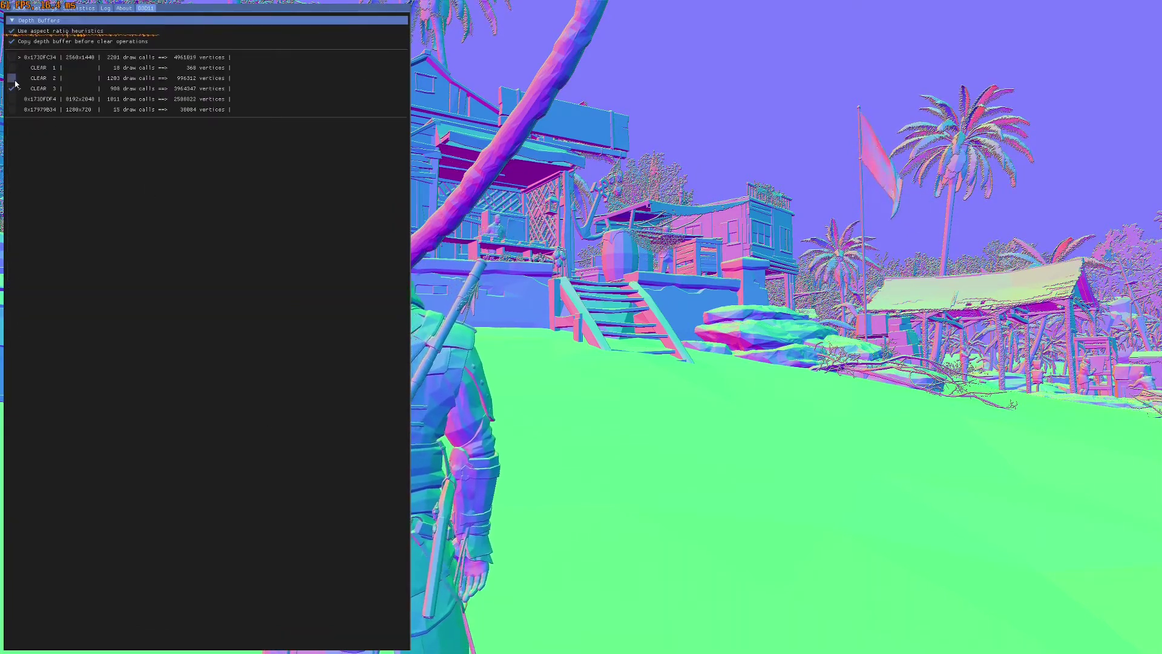
Try the 1280x720 and 8192x2048 depth buffers, and select the 2560x1440 buffer with its CLEAR 2 entry.
left_click(12, 109)
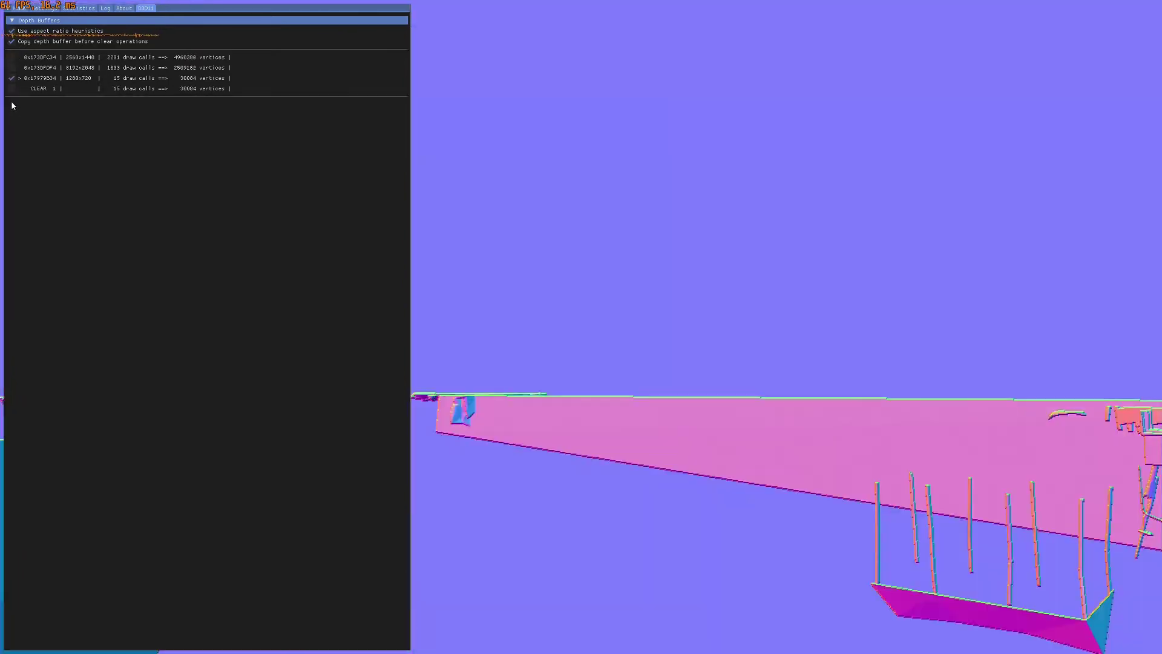
left_click(12, 89)
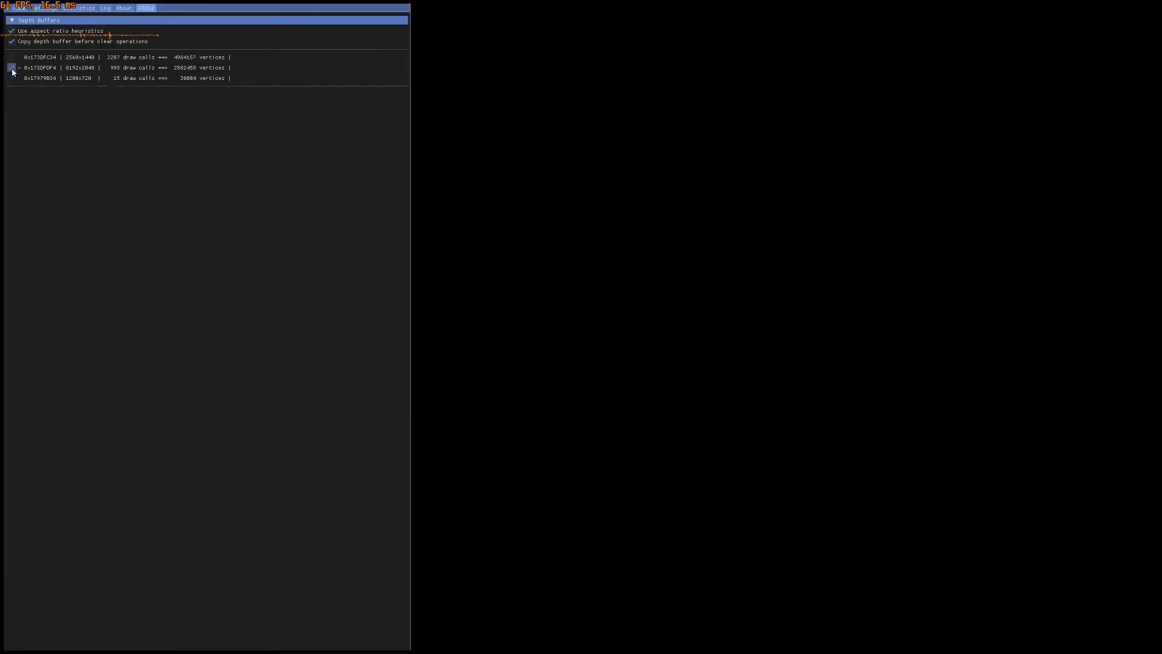
left_click(12, 57)
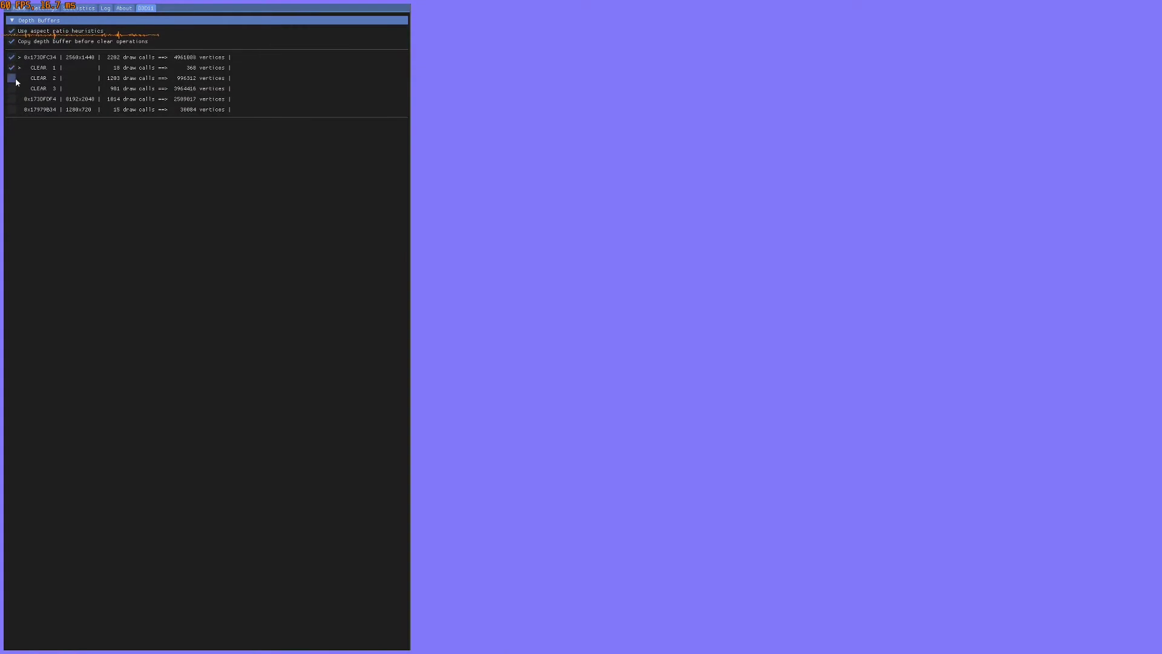
left_click(14, 79)
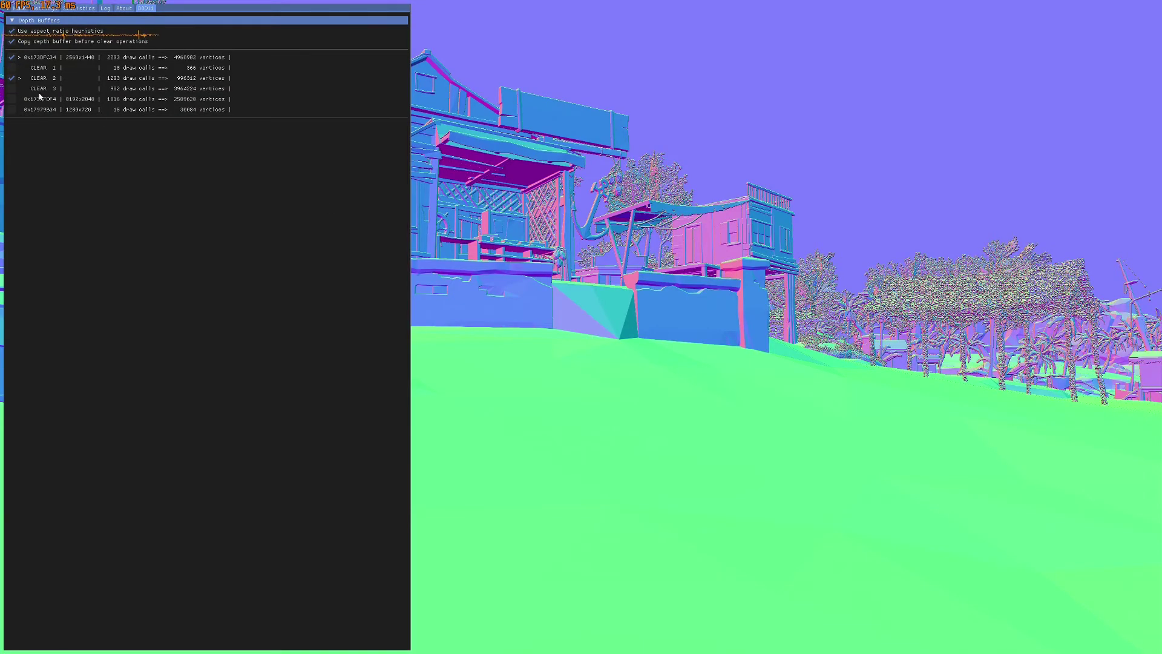